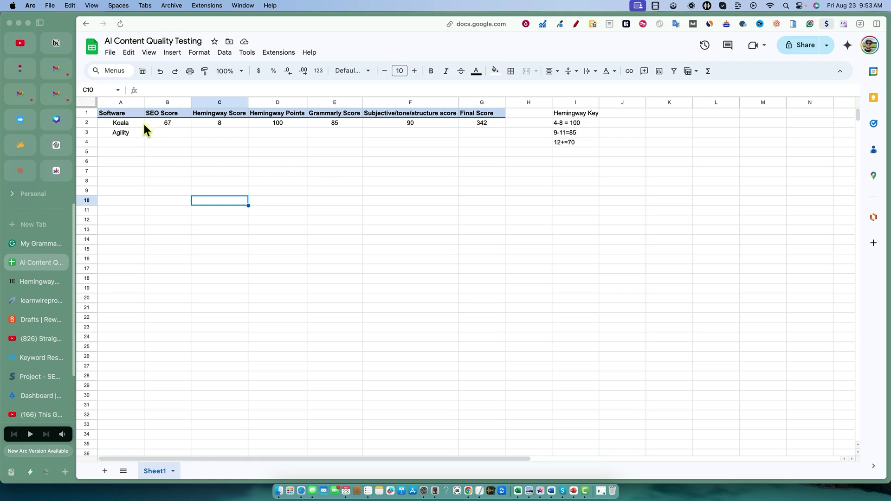
# Select Koala's SEO score cell of 67 in the comparison table
pyautogui.click(168, 123)
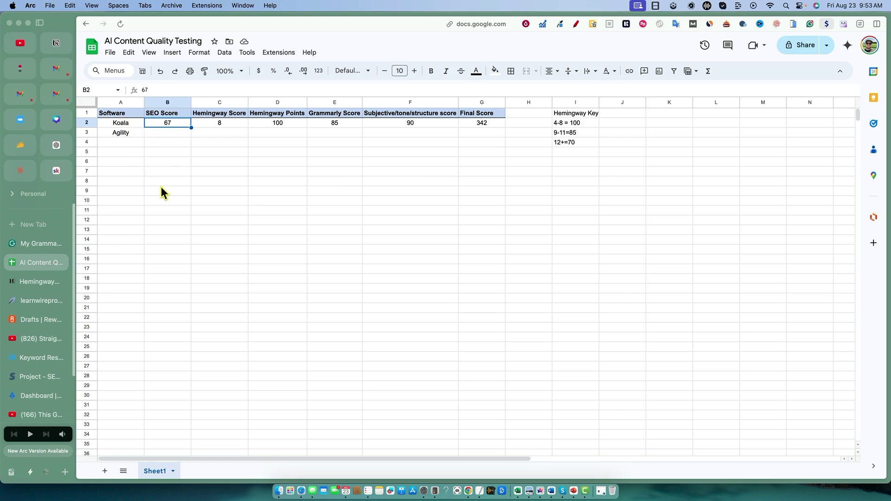
pyautogui.click(232, 143)
pyautogui.click(170, 122)
pyautogui.click(198, 161)
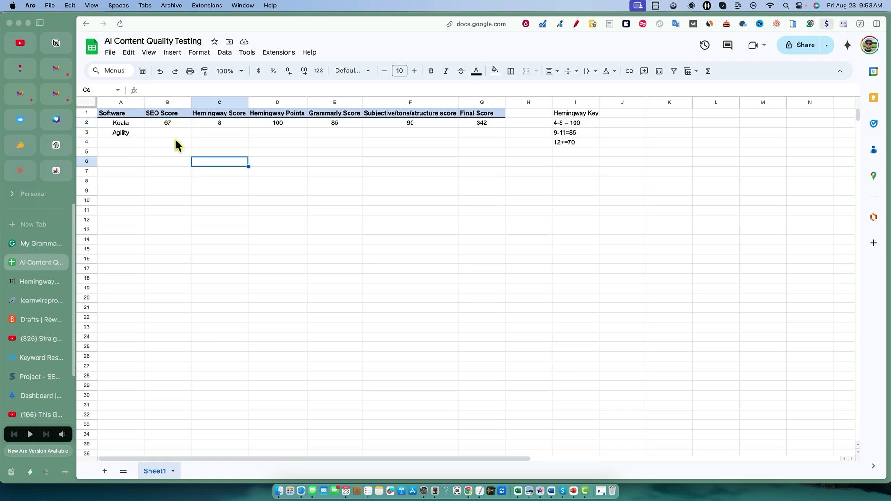
pyautogui.click(168, 122)
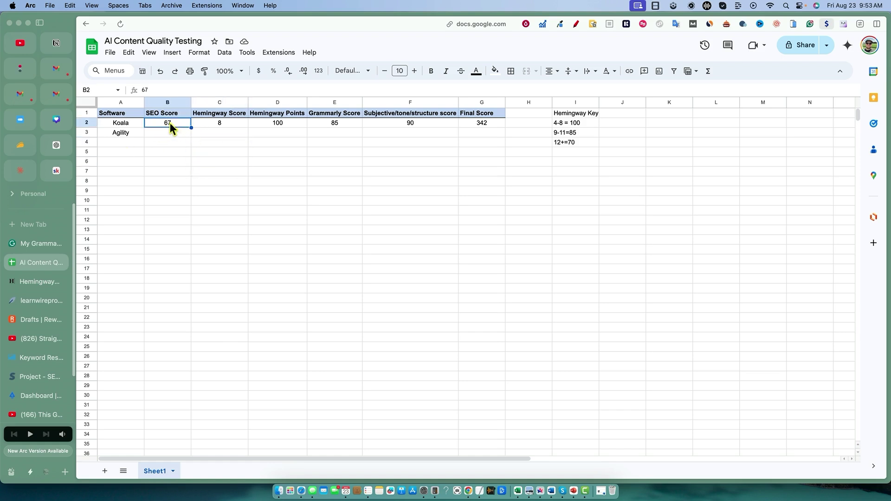
pyautogui.click(226, 161)
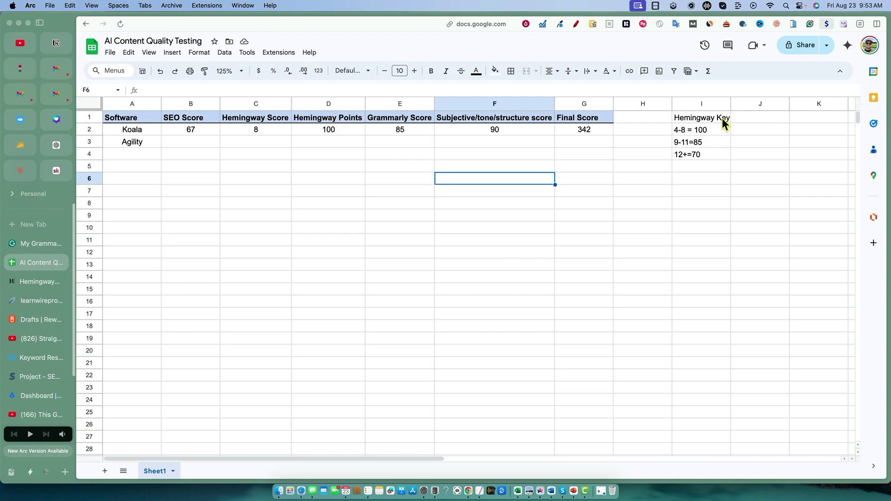
# Widen column I slightly so the Hemingway Key entries fit
pyautogui.moveTo(722, 118); pyautogui.dragTo(716, 158)
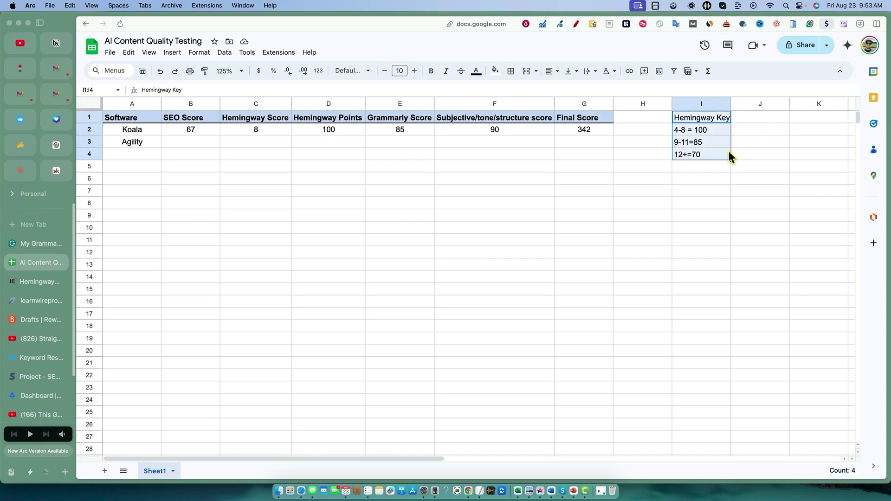
pyautogui.click(742, 125)
pyautogui.moveTo(728, 103); pyautogui.dragTo(736, 103)
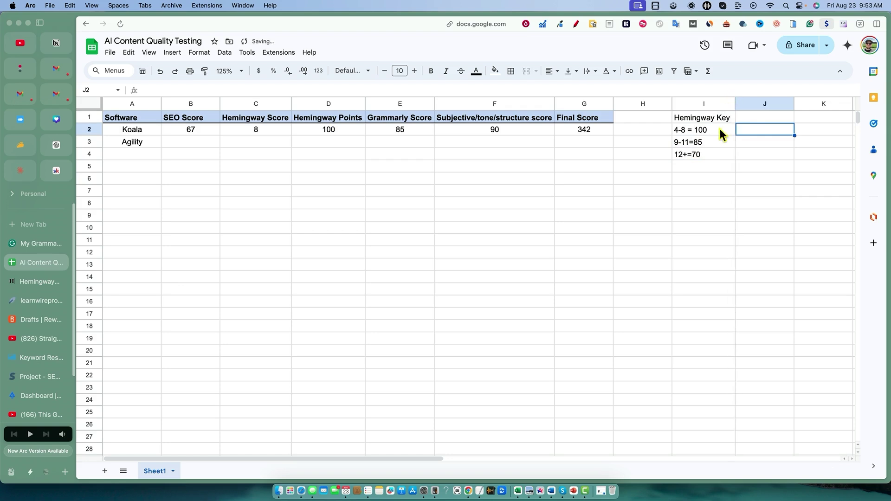
pyautogui.press('Left')
pyautogui.press('Down')
pyautogui.press('Down')
pyautogui.press('Down')
pyautogui.press('Down')
pyautogui.press('Down')
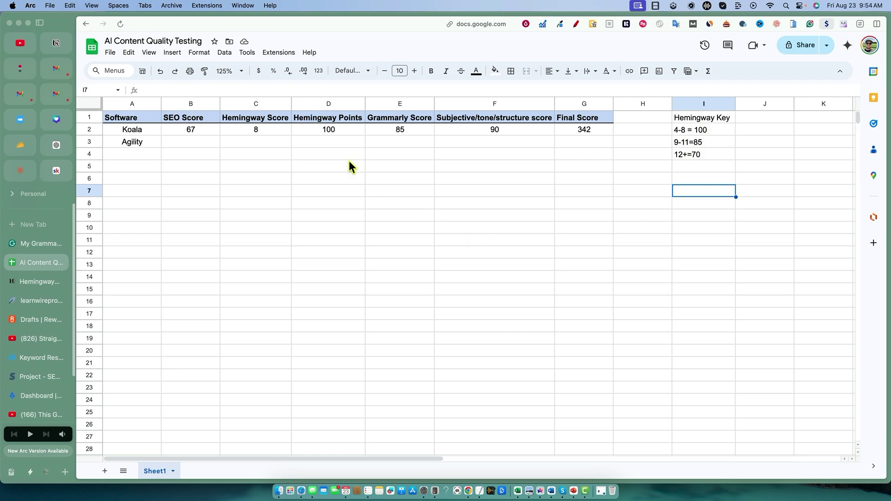
# Highlight the SEO, Hemingway, Grammarly and Subjective score columns, then go to Reword's drafts list
pyautogui.moveTo(206, 119); pyautogui.dragTo(205, 166)
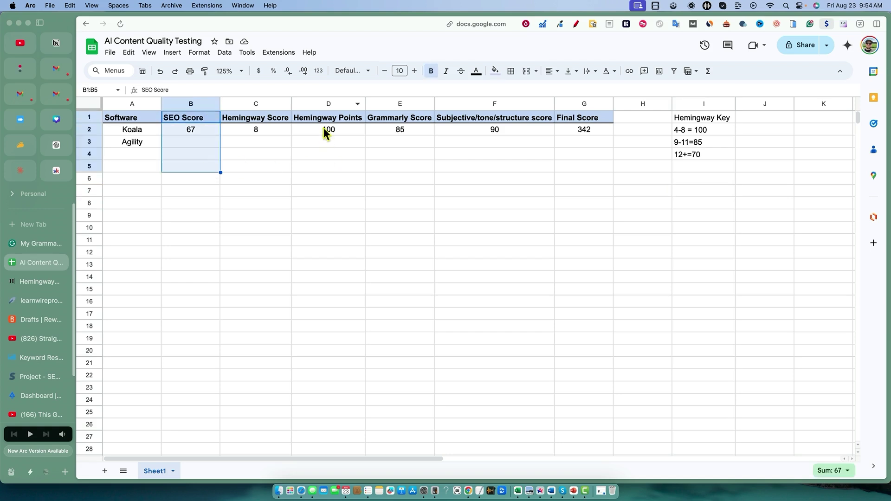
pyautogui.moveTo(339, 117); pyautogui.dragTo(339, 157)
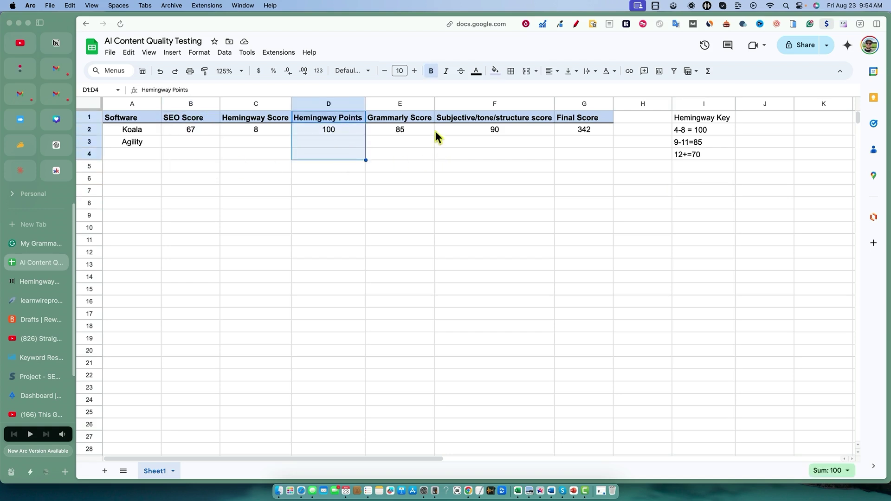
pyautogui.moveTo(419, 116); pyautogui.dragTo(423, 156)
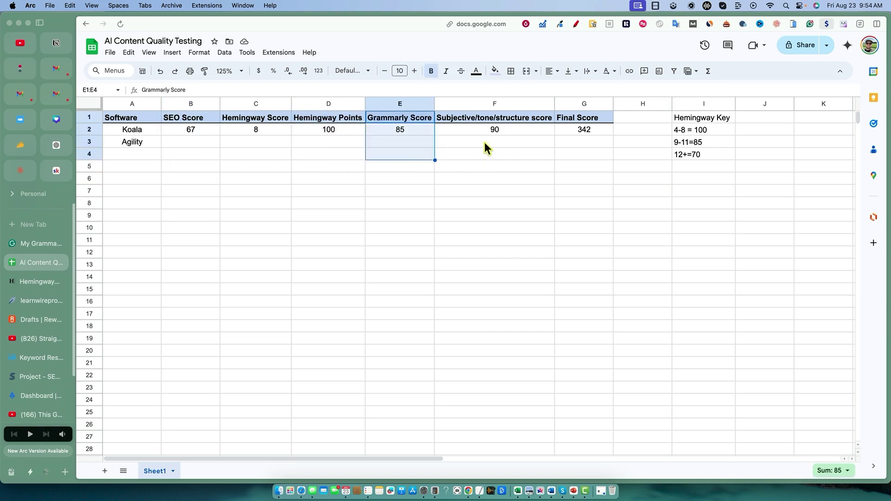
pyautogui.moveTo(500, 118); pyautogui.dragTo(501, 156)
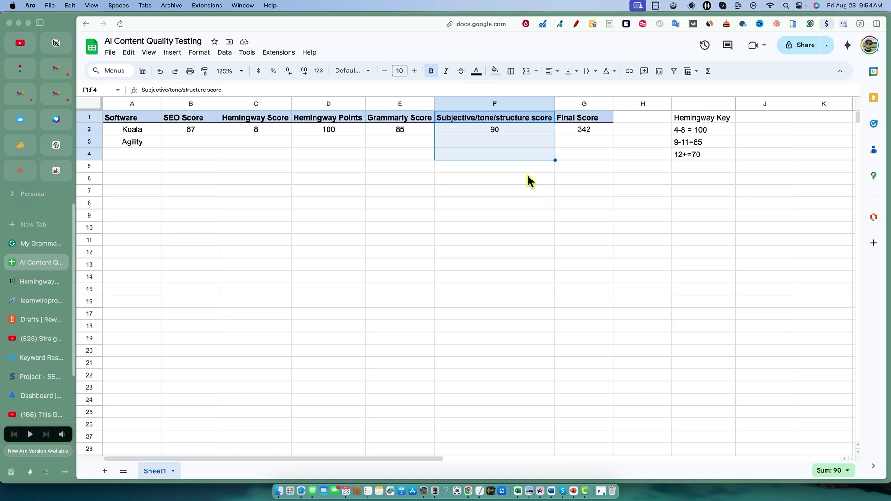
pyautogui.click(511, 130)
pyautogui.click(589, 180)
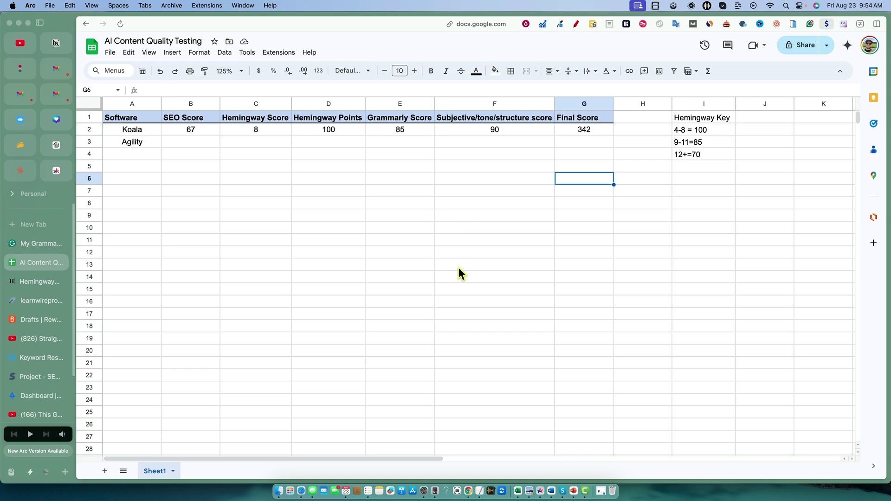
pyautogui.click(495, 212)
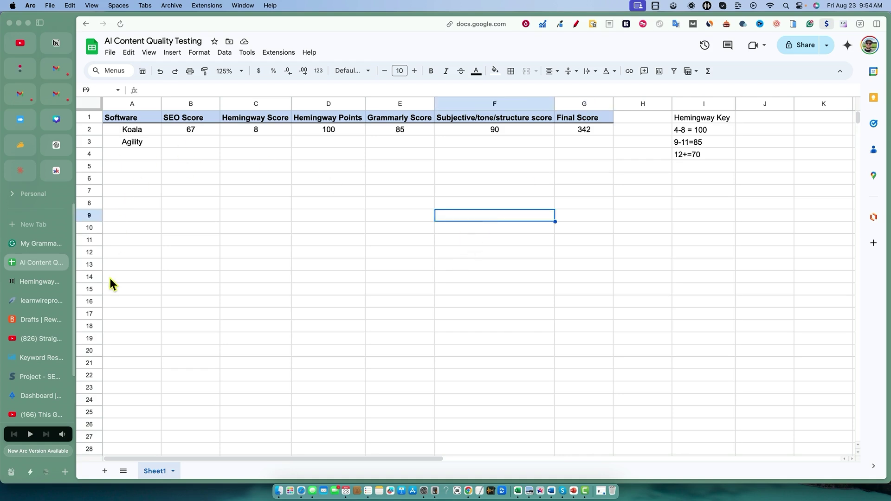
pyautogui.click(37, 320)
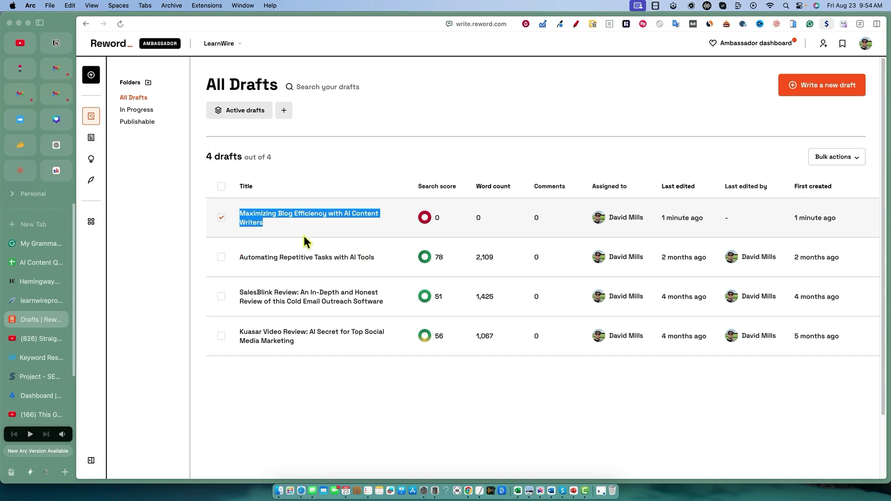
# Copy the draft title 'Maximizing Blog Efficiency with AI Content Writers' and go to Agility Writer's dashboard
pyautogui.click(291, 227)
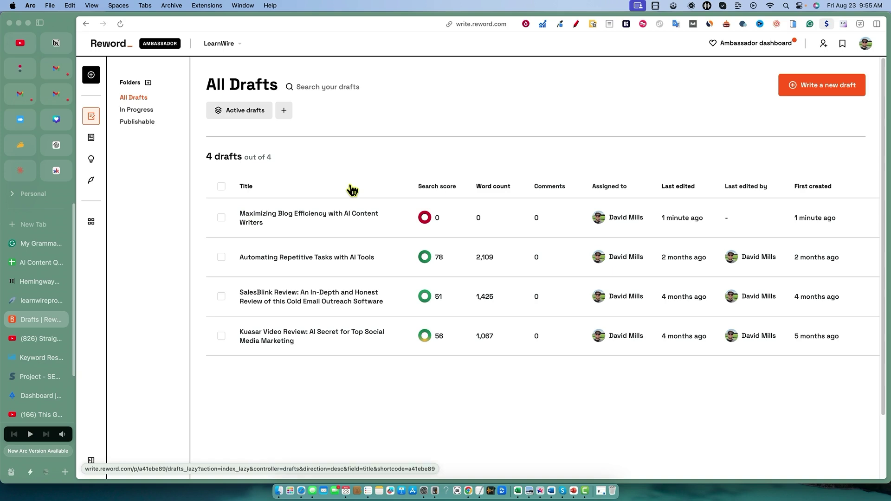
pyautogui.moveTo(267, 228); pyautogui.dragTo(245, 217)
pyautogui.press('super+c')
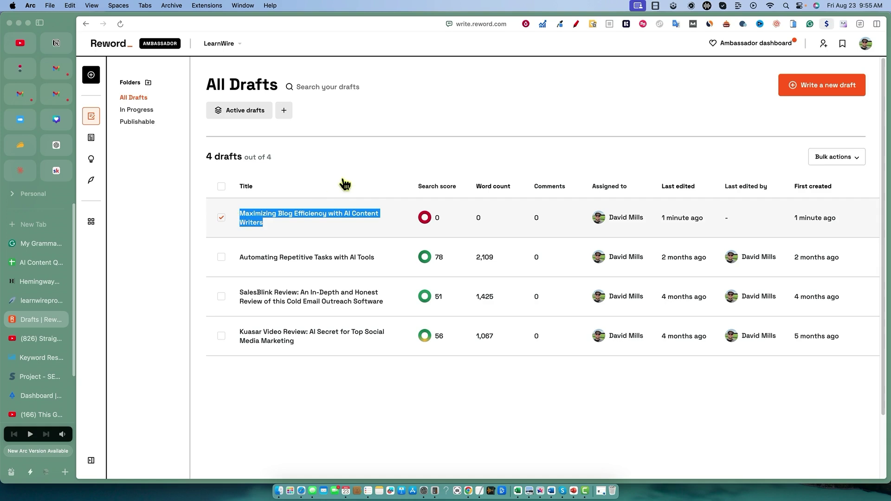
pyautogui.click(360, 169)
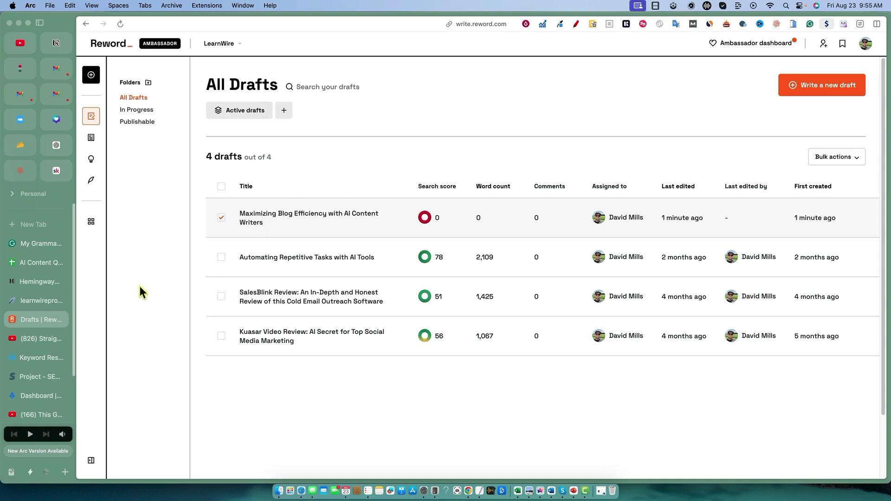
pyautogui.click(40, 400)
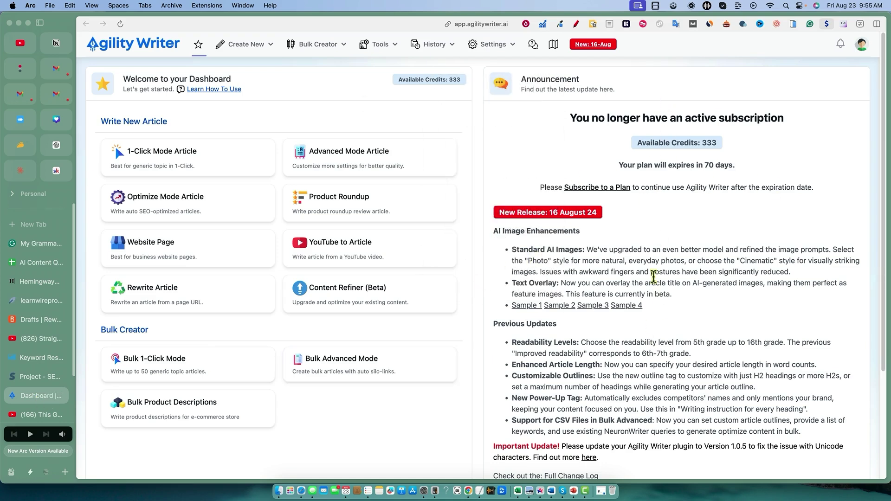
# Start a new optimized article from Optimize Mode and open the Create New article-type list
pyautogui.scroll(-1, 653, 281)
pyautogui.scroll(-1, 653, 281)
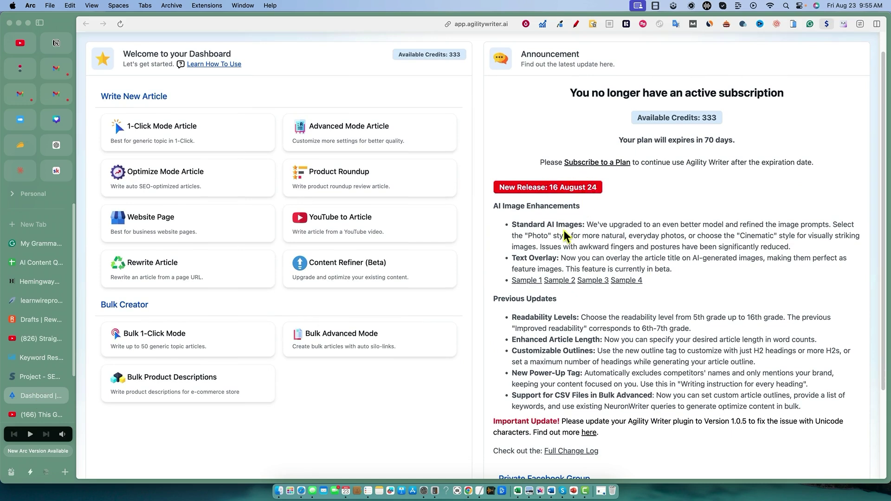
pyautogui.scroll(1, 334, 267)
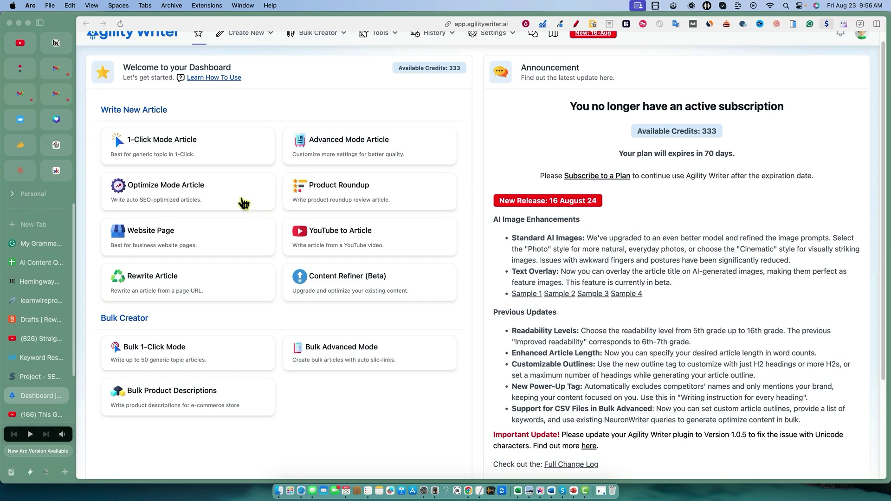
pyautogui.click(374, 149)
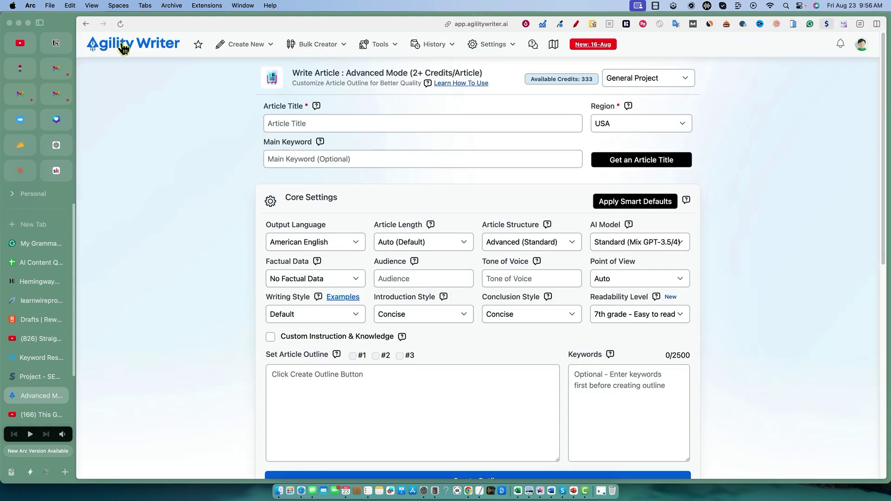
pyautogui.click(86, 24)
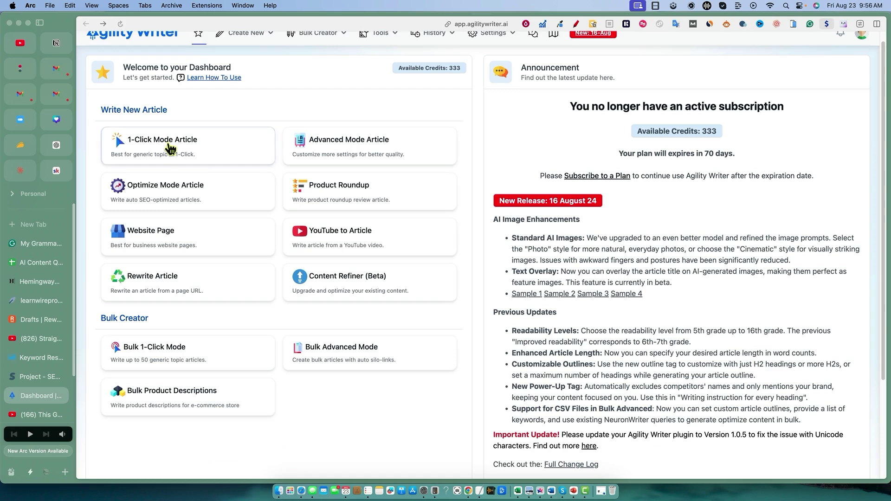
pyautogui.click(181, 195)
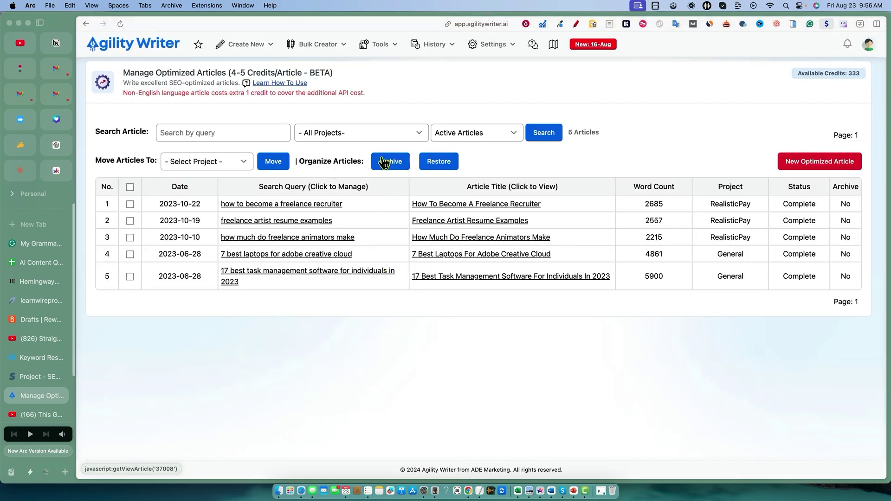
pyautogui.click(802, 163)
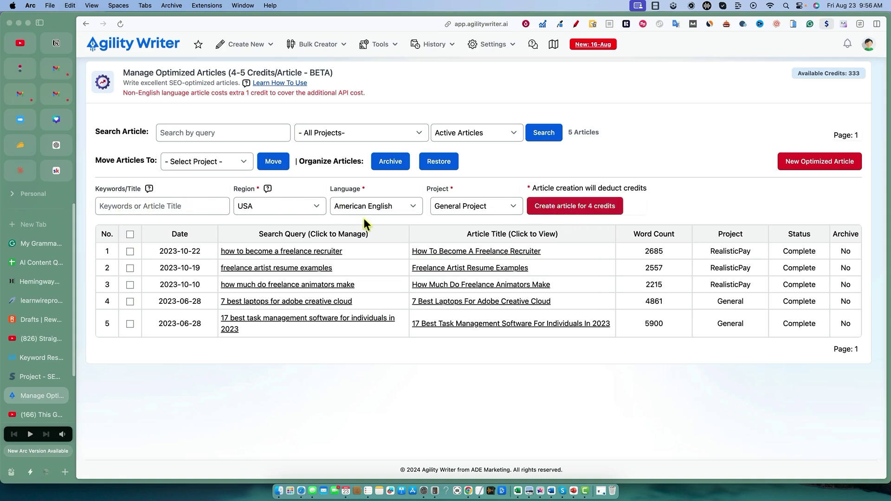
pyautogui.click(238, 45)
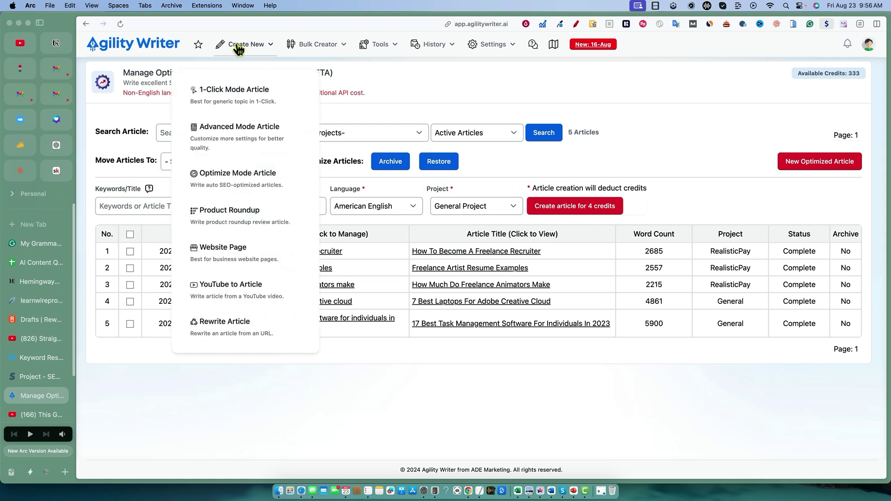
# Paste 'Maximizing Blog Efficiency with AI Content Writers' as title and main keyword, and select the LearnWire project
pyautogui.click(249, 127)
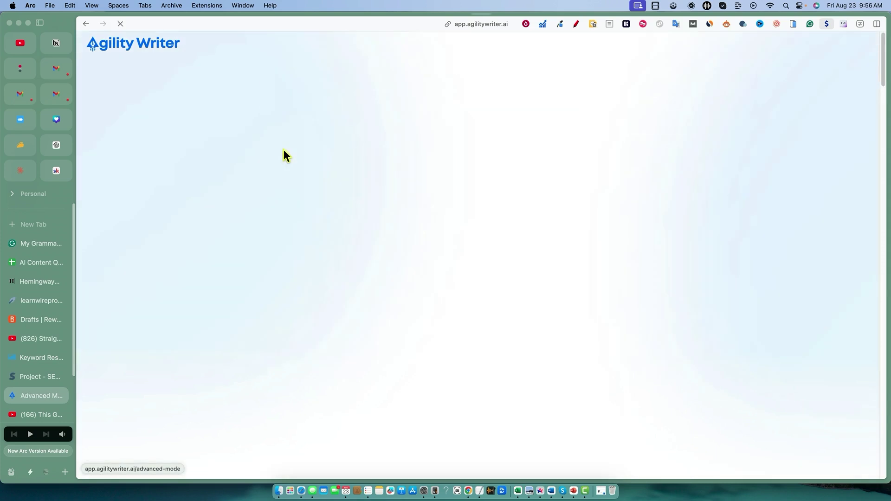
pyautogui.click(296, 124)
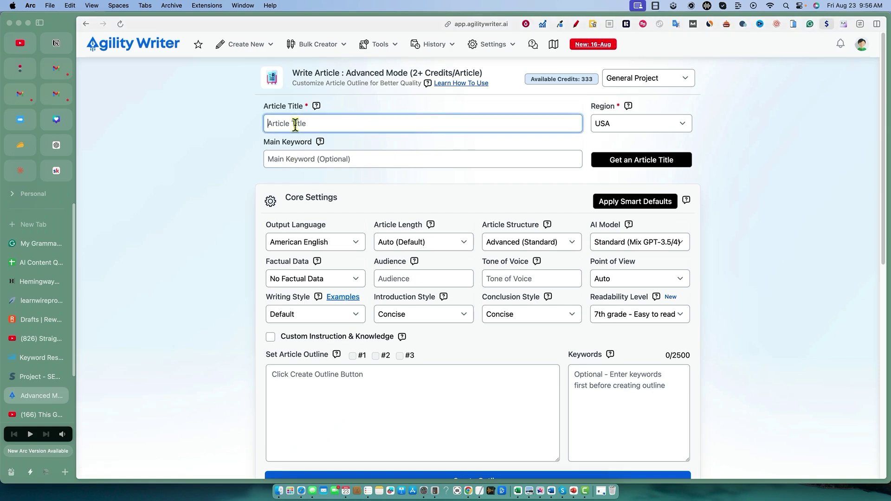
pyautogui.press('super+v')
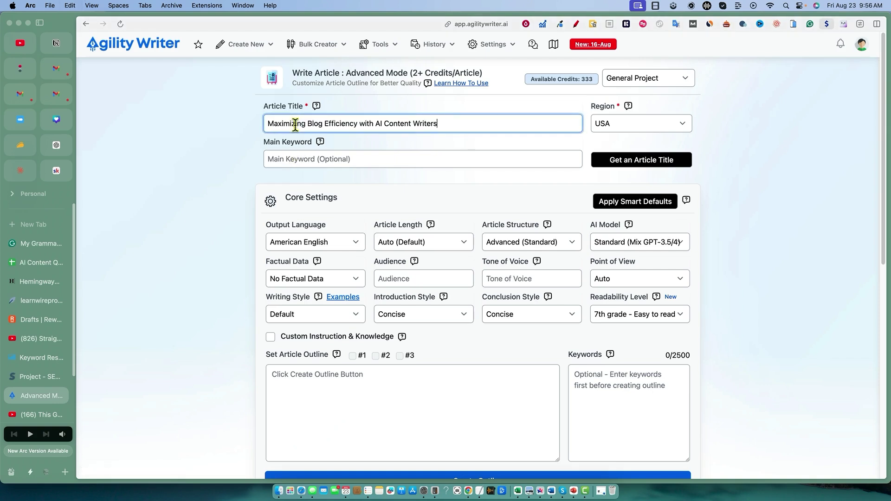
pyautogui.click(360, 160)
pyautogui.press('super+v')
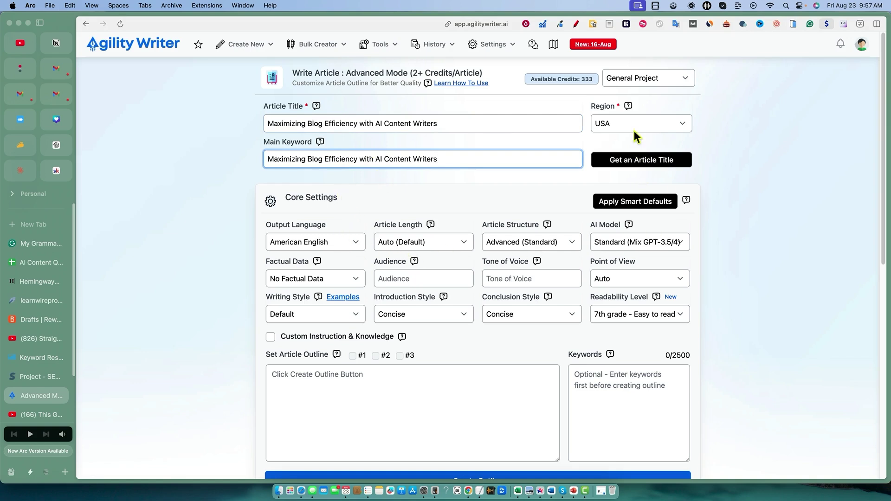
pyautogui.click(668, 80)
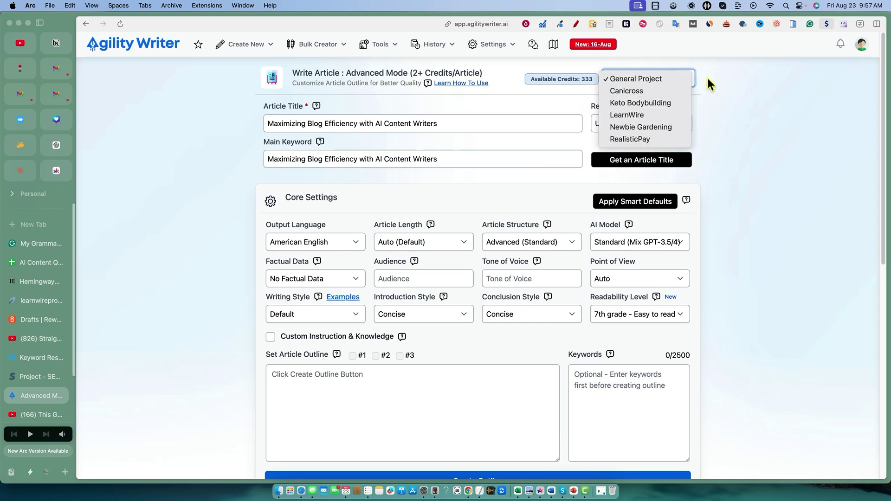
pyautogui.click(653, 115)
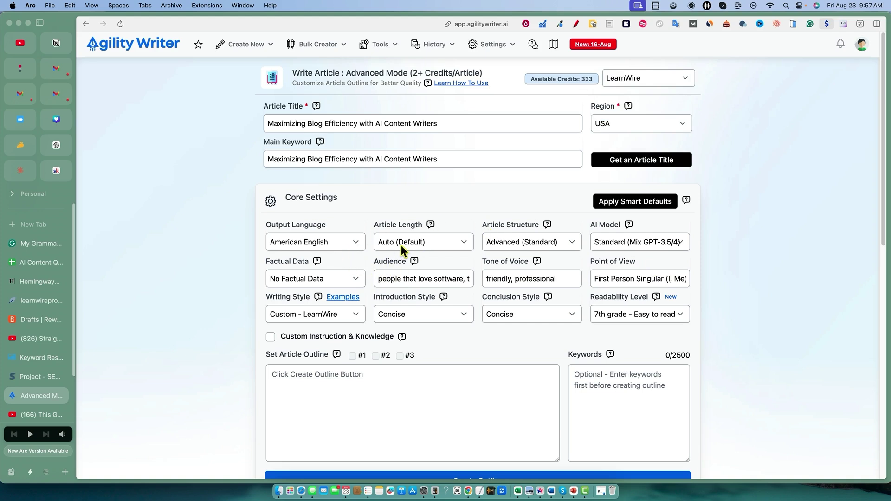
# Set article length to 1,251–2,000 words and the AI model to Claude 3.5 Sonnet
pyautogui.click(444, 246)
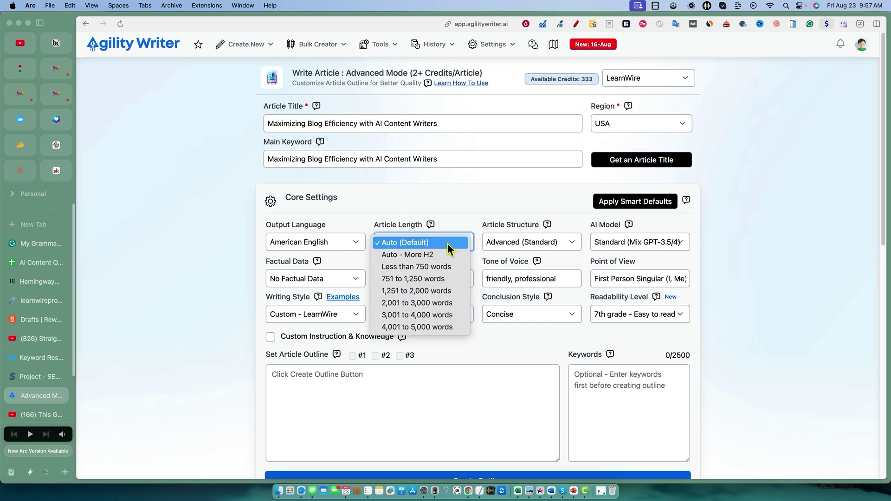
pyautogui.click(434, 291)
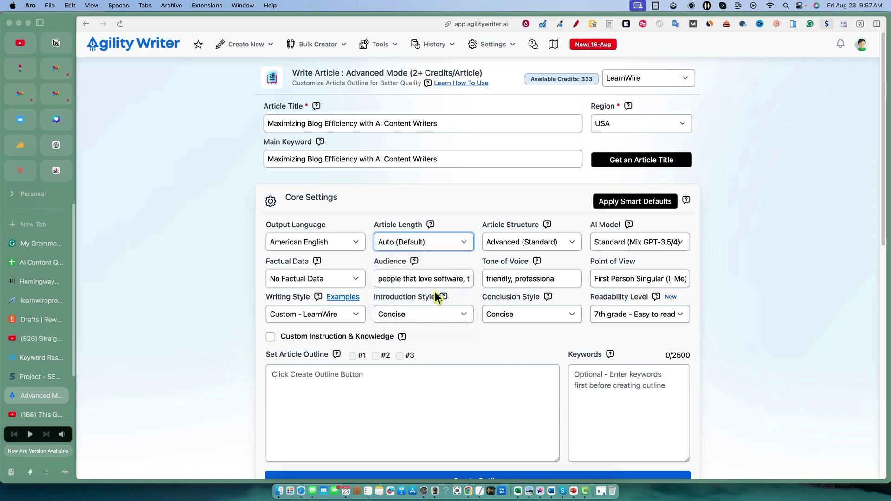
pyautogui.click(678, 246)
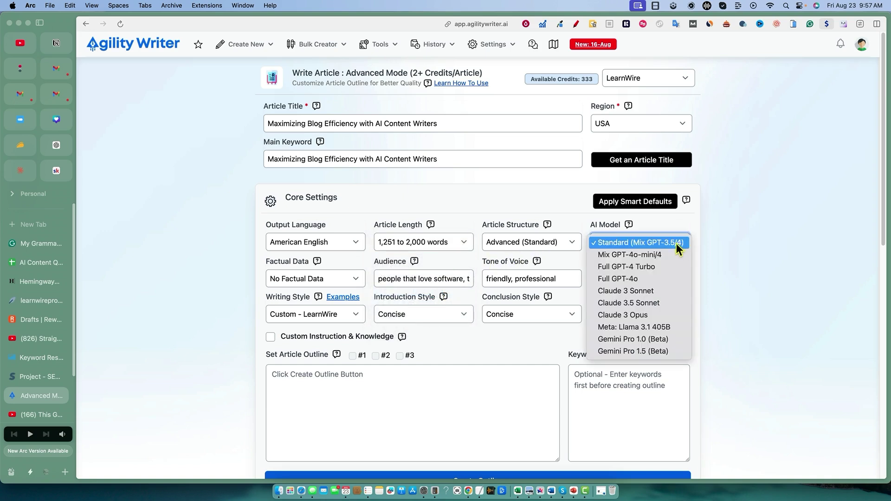
pyautogui.click(650, 304)
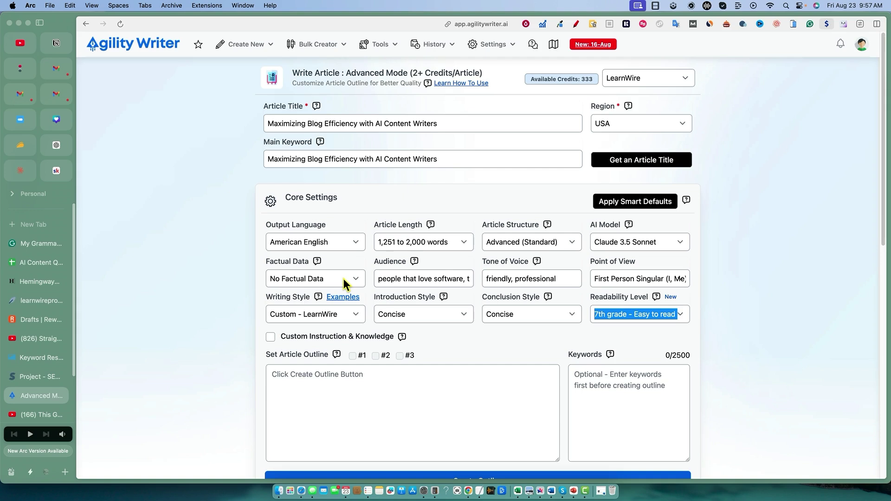
# Settle factual data on Standard Factual Data and keep readability at 7th grade
pyautogui.click(317, 261)
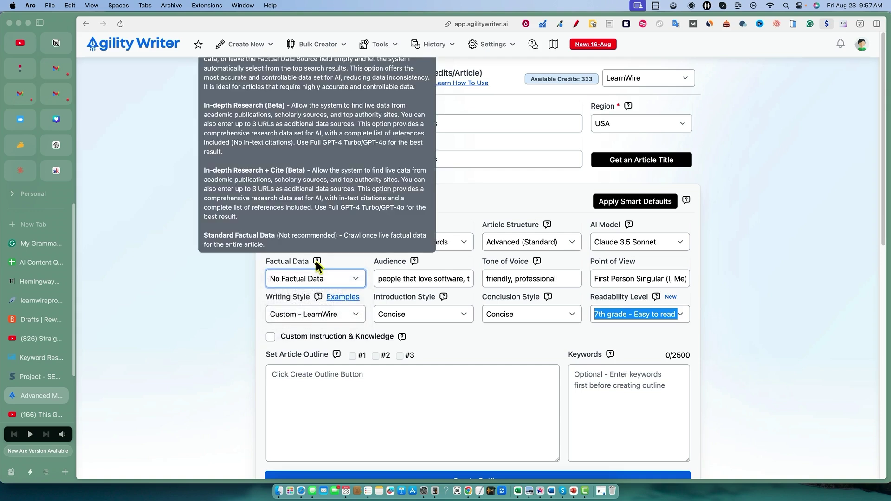
pyautogui.click(351, 279)
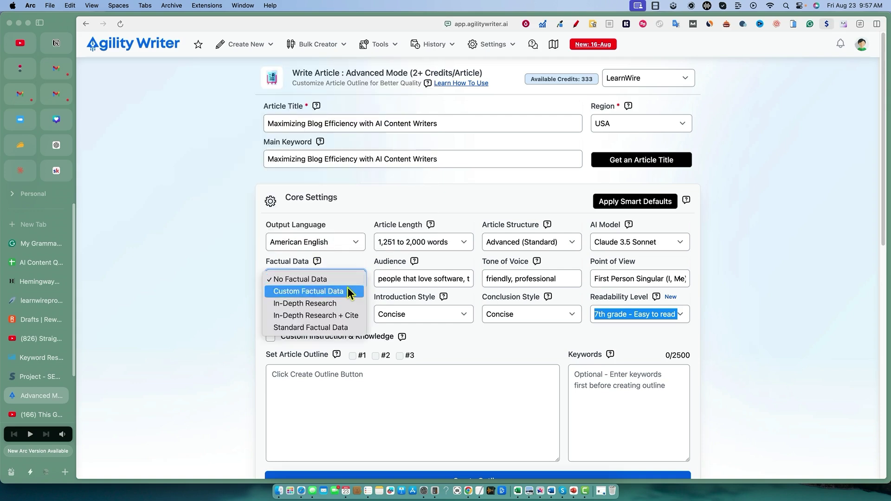
pyautogui.click(343, 315)
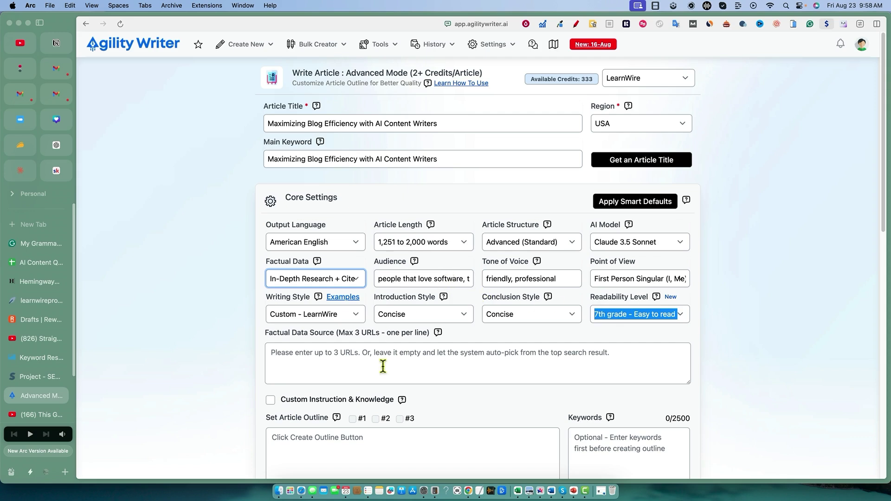
pyautogui.click(352, 280)
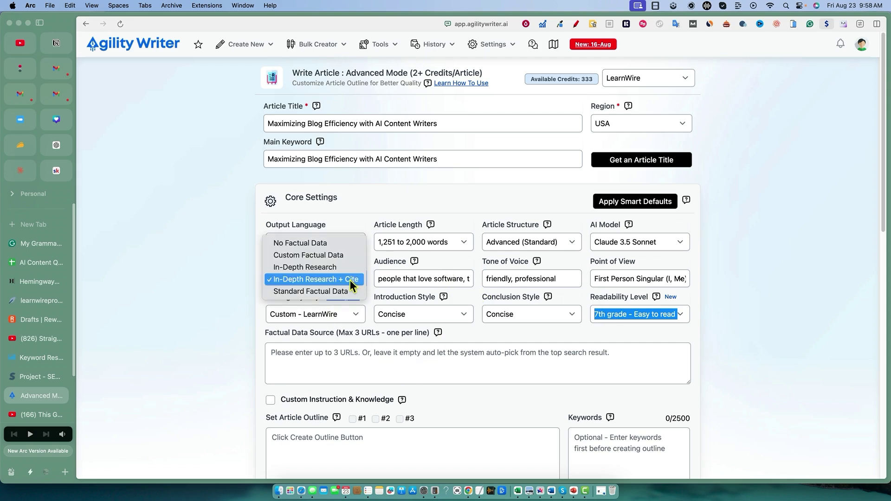
pyautogui.click(324, 268)
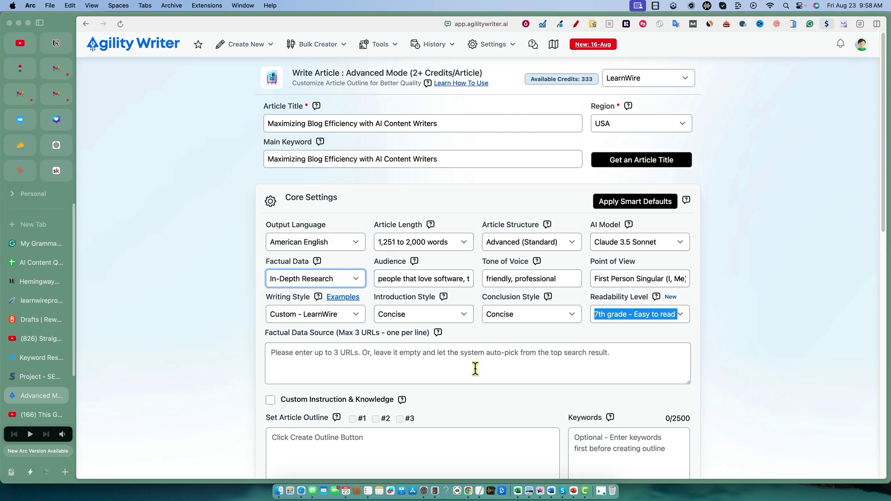
pyautogui.click(354, 278)
pyautogui.click(349, 303)
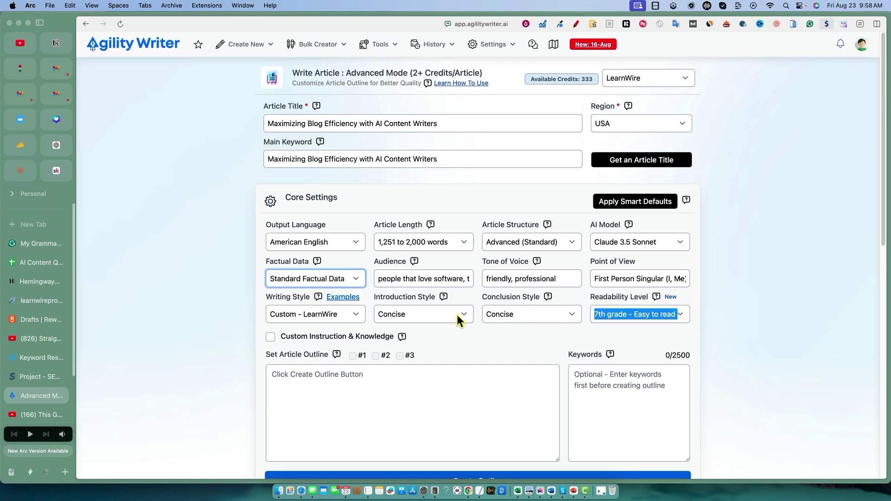
pyautogui.click(681, 318)
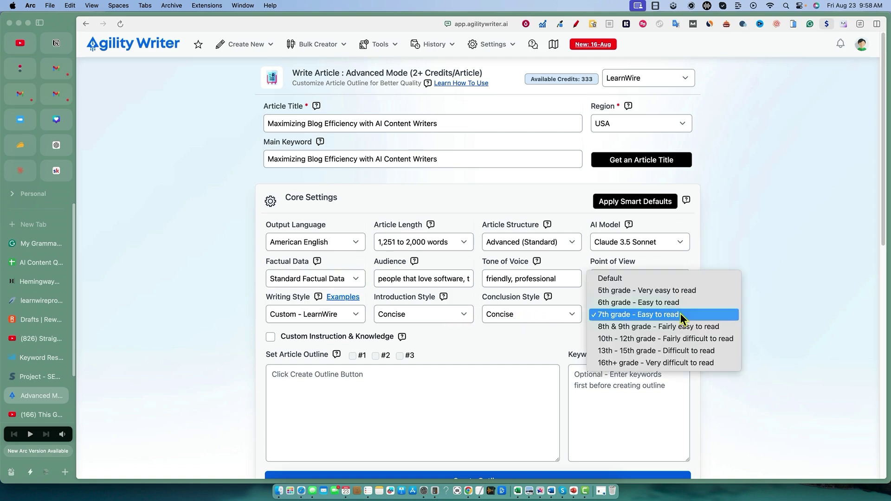
pyautogui.click(770, 314)
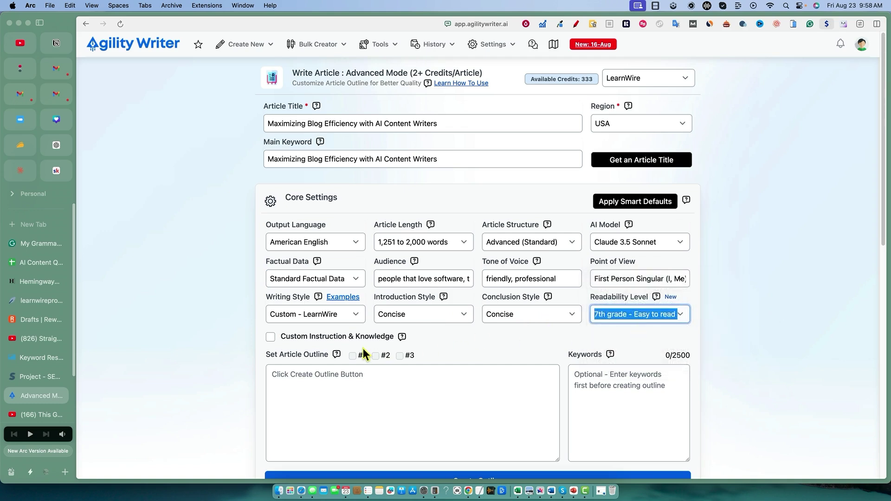
# Create the outline, yielding 16 lines from Introduction onward, estimated at 1,715 words
pyautogui.scroll(-2, 347, 365)
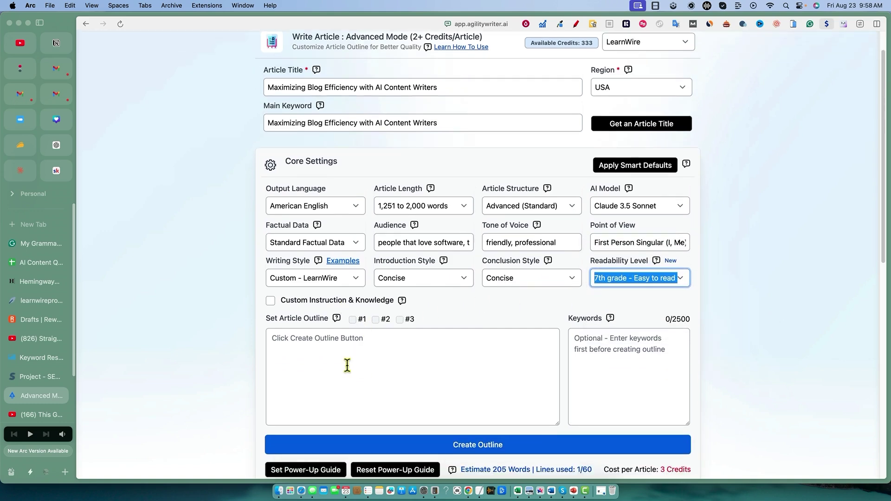
pyautogui.scroll(-3, 347, 366)
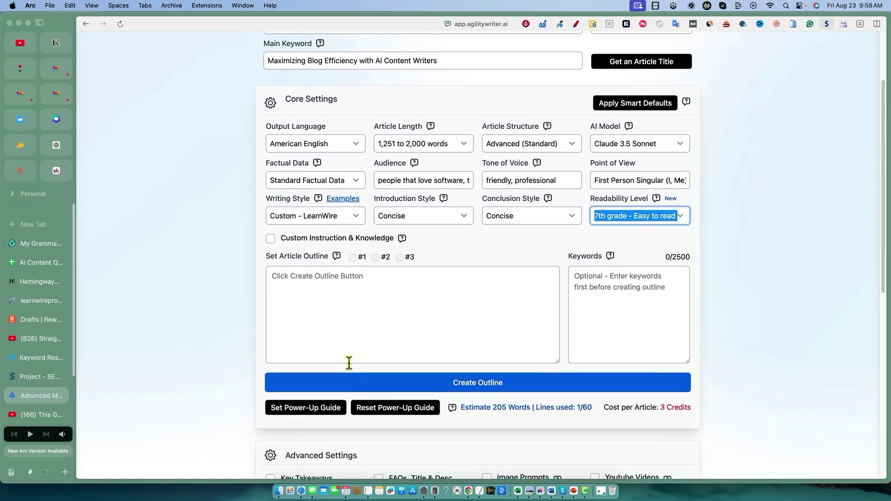
pyautogui.click(496, 371)
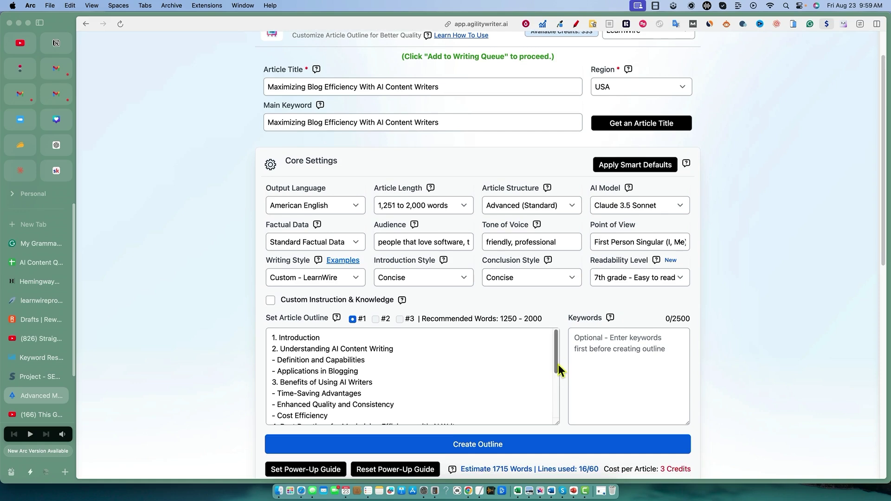
pyautogui.moveTo(558, 370); pyautogui.dragTo(557, 351)
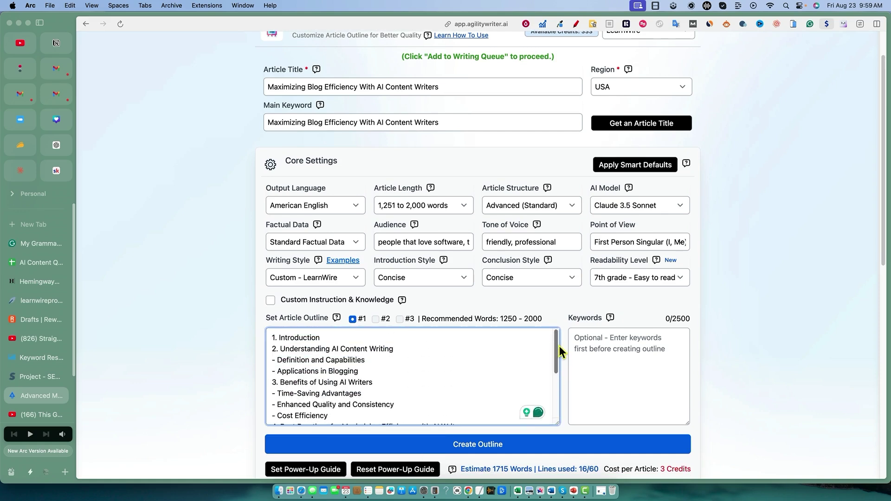
pyautogui.scroll(-3, 701, 372)
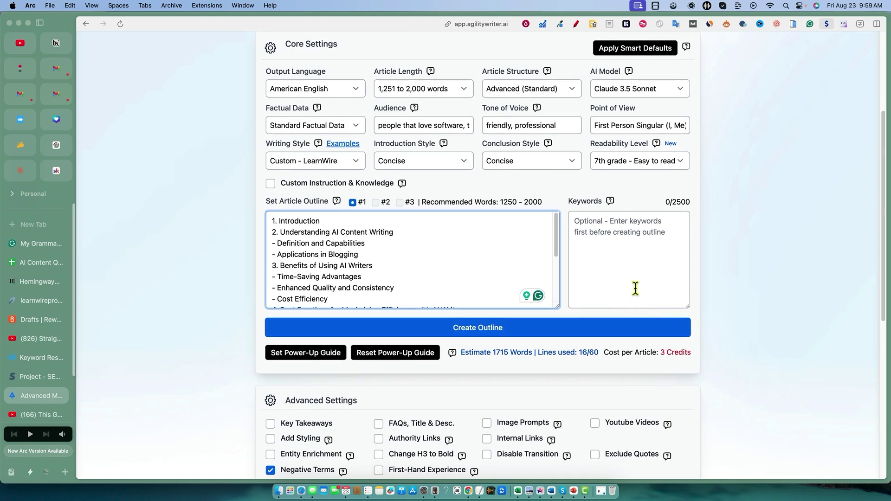
pyautogui.click(636, 260)
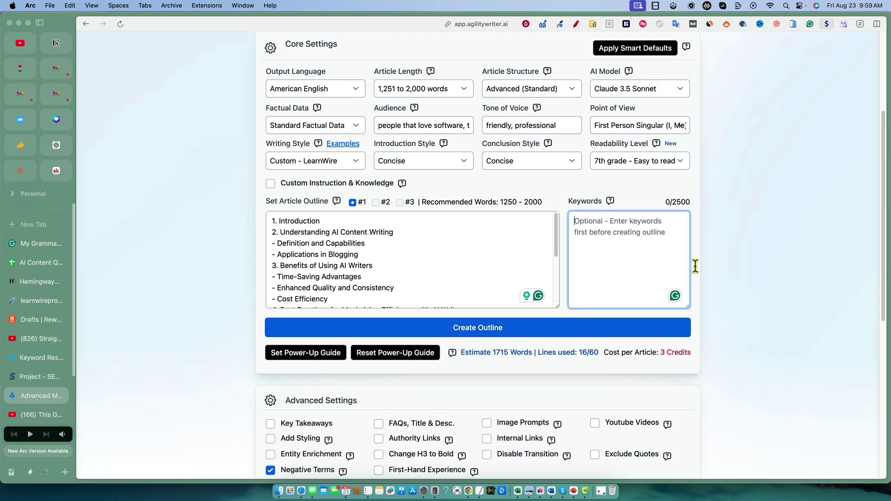
pyautogui.click(712, 275)
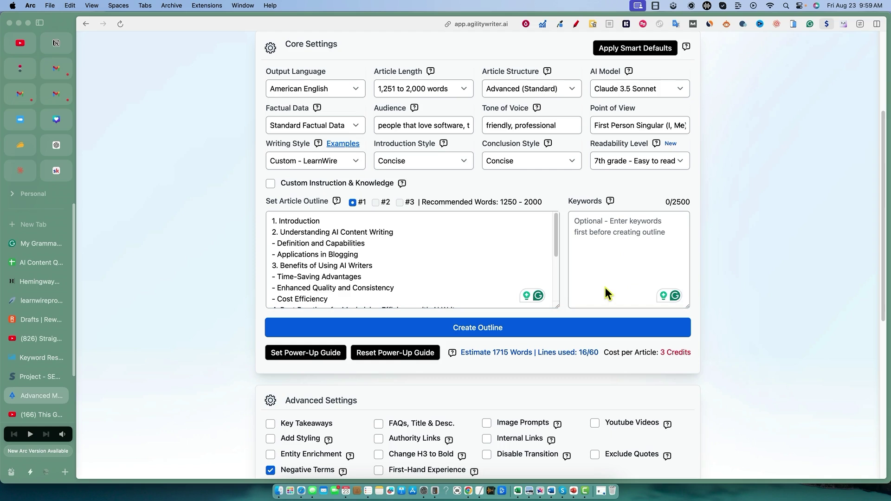
pyautogui.scroll(-1, 483, 339)
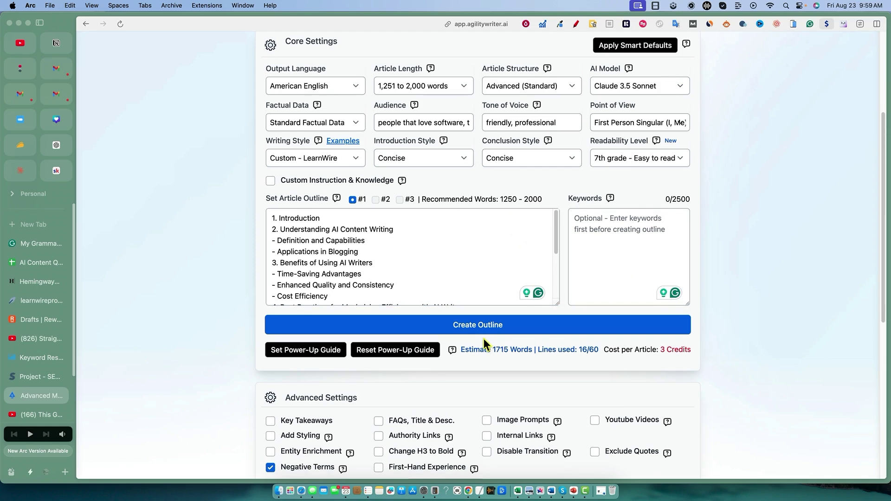
pyautogui.scroll(-1, 483, 338)
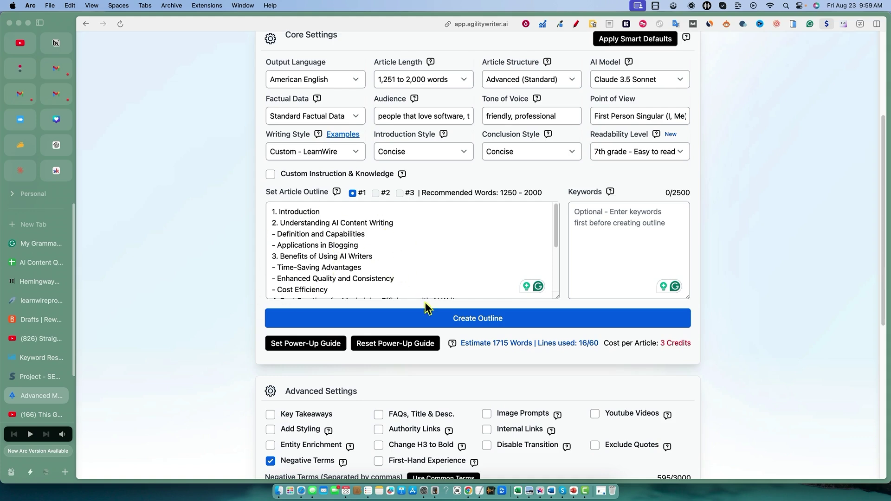
pyautogui.scroll(-1, 435, 328)
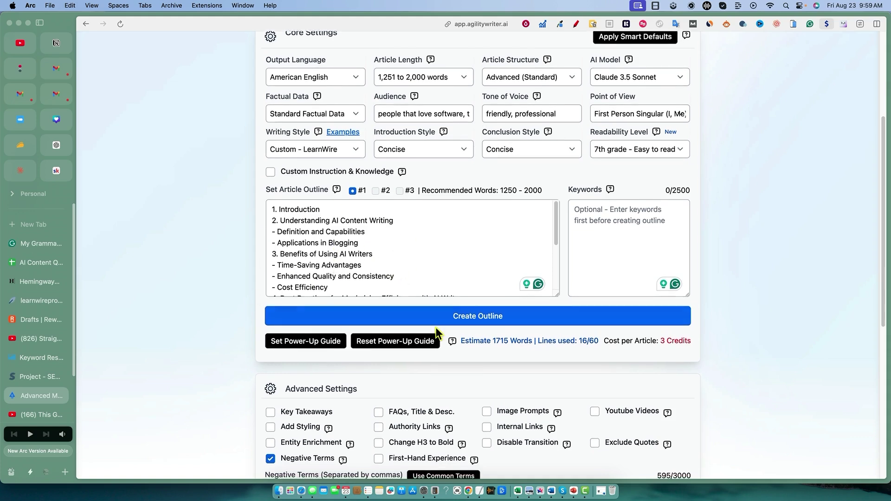
# Turn on the Youtube Videos and Internal Links options in Advanced Settings
pyautogui.scroll(-5, 408, 338)
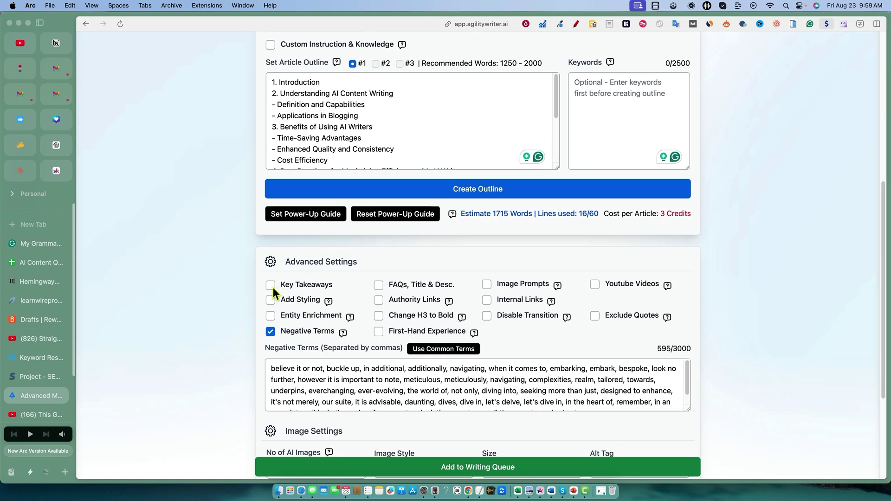
pyautogui.click(594, 284)
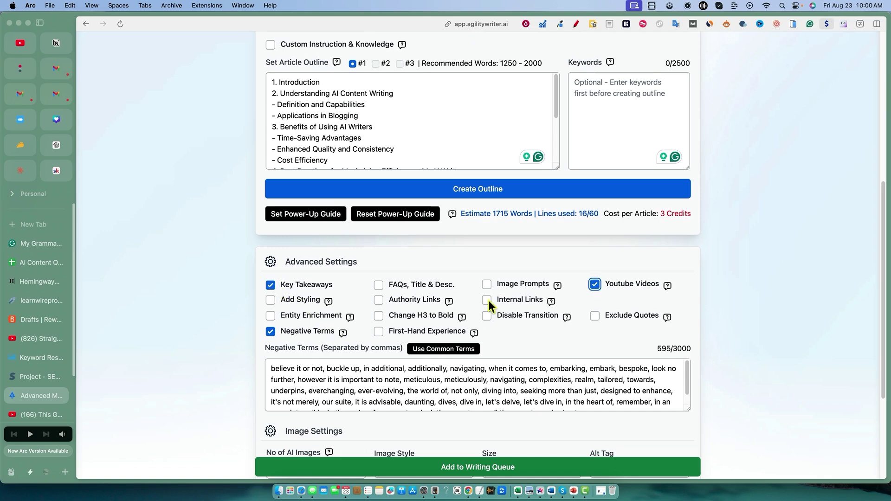
pyautogui.click(487, 300)
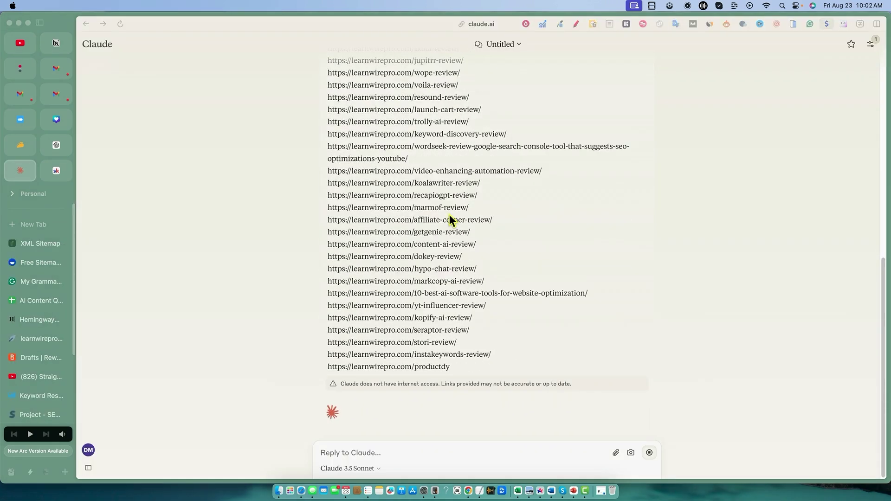
# Select Claude's harvested learnwirepro.com URL list and place the cursor in Agility Writer's internal links field
pyautogui.scroll(15, 508, 216)
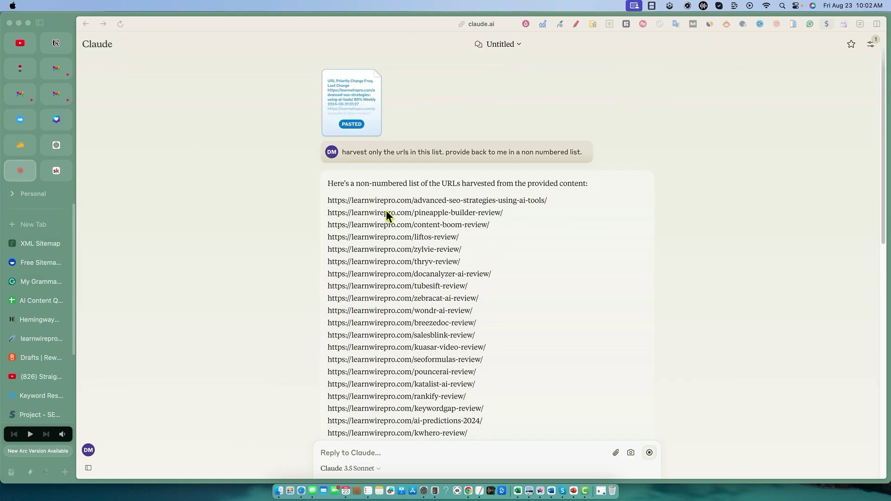
pyautogui.click(324, 202)
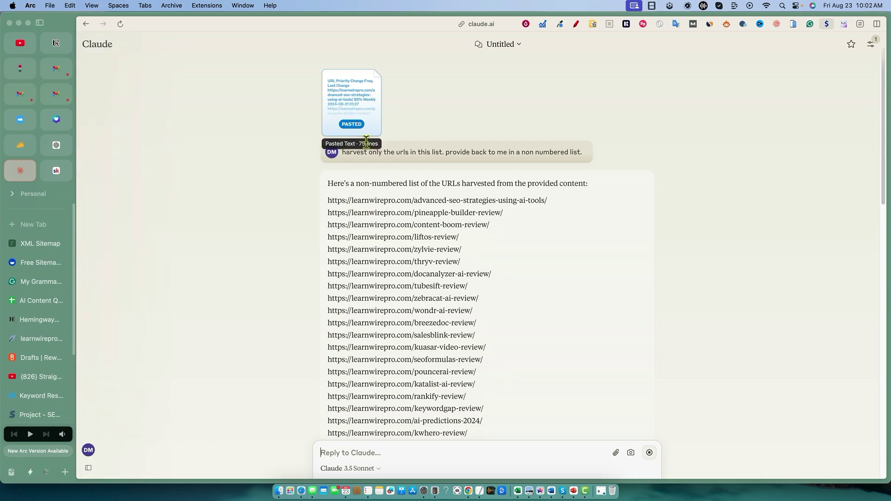
pyautogui.moveTo(328, 184); pyautogui.dragTo(480, 474)
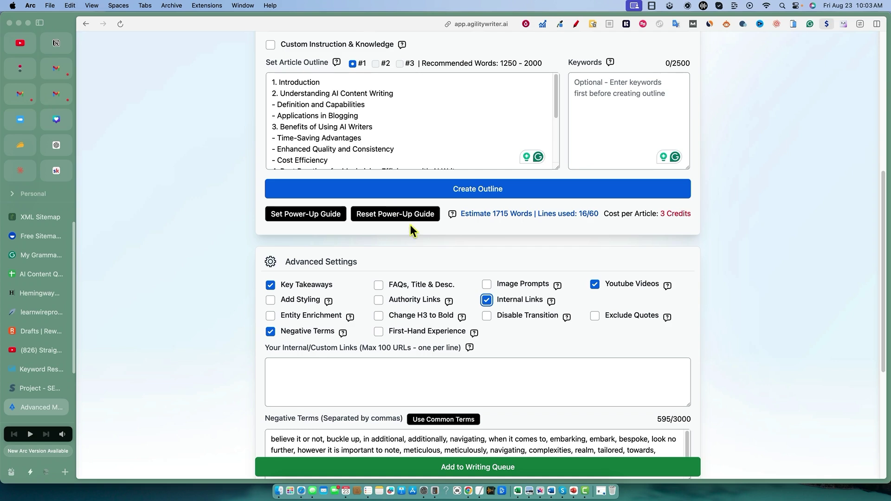
pyautogui.click(323, 368)
# Paste the learnwirepro.com URLs into the Internal/Custom Links box
pyautogui.press('super+v')
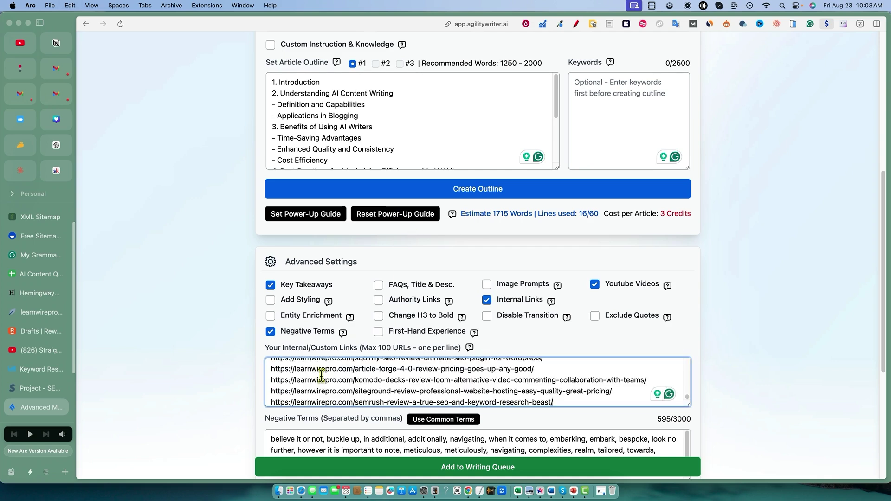
pyautogui.scroll(-3, 558, 347)
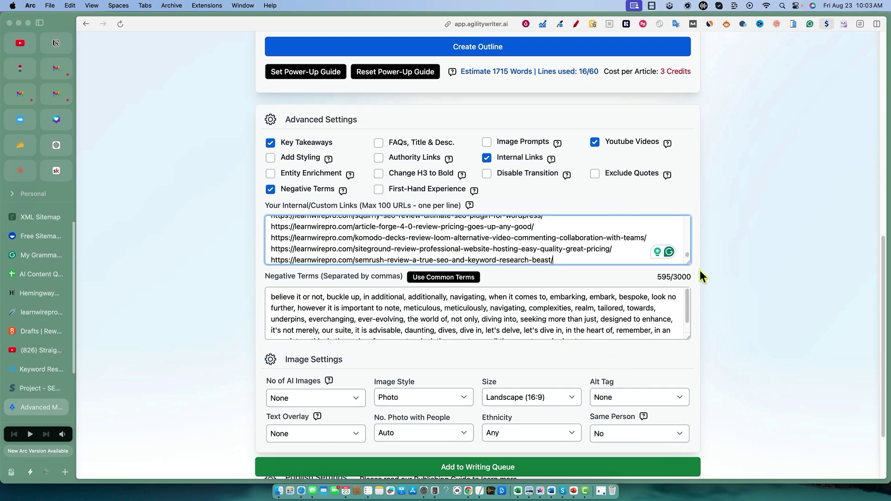
pyautogui.click(523, 275)
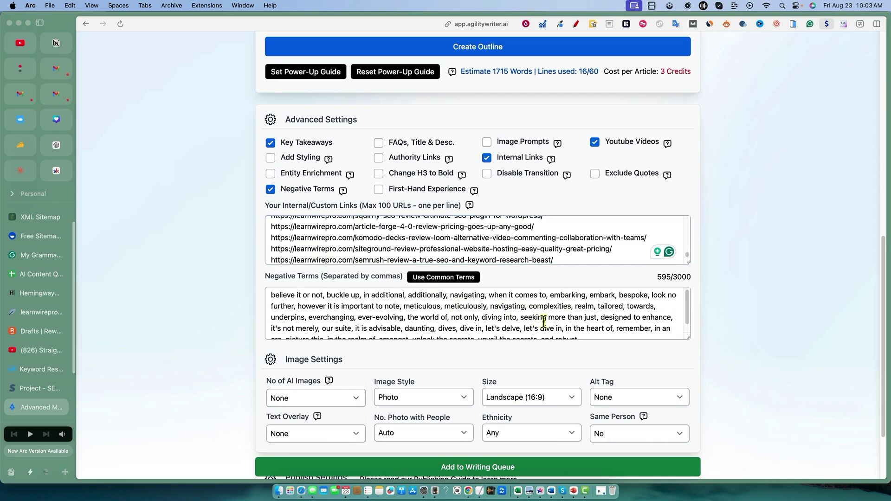
# Set AI images to 'Up to 10 (Ex. 1 credit)' and add the article to the writing queue
pyautogui.scroll(-1, 487, 320)
pyautogui.scroll(-2, 418, 361)
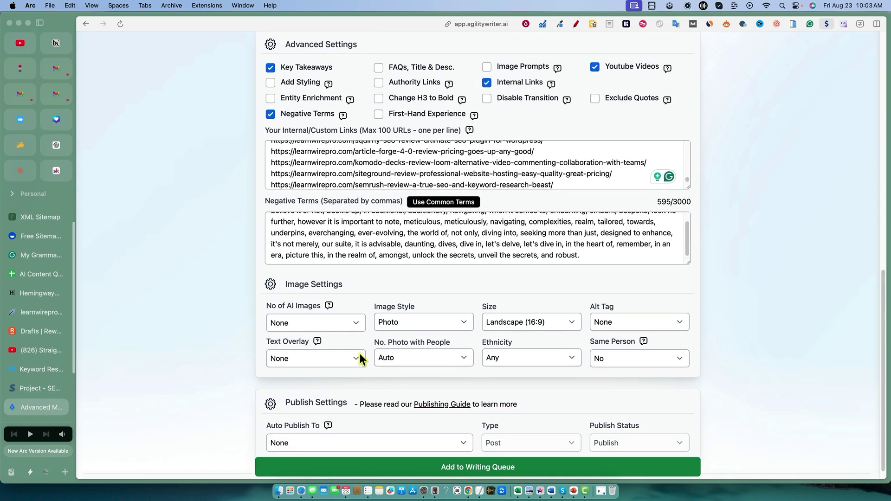
pyautogui.click(361, 324)
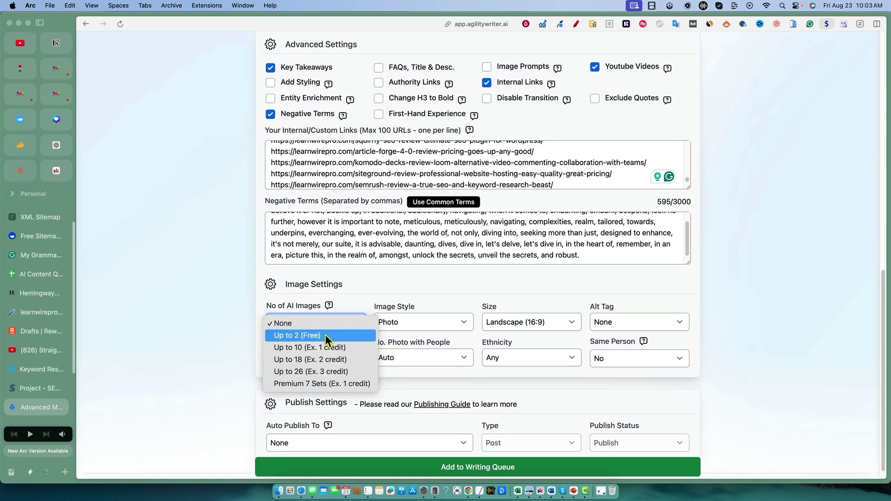
pyautogui.click(338, 348)
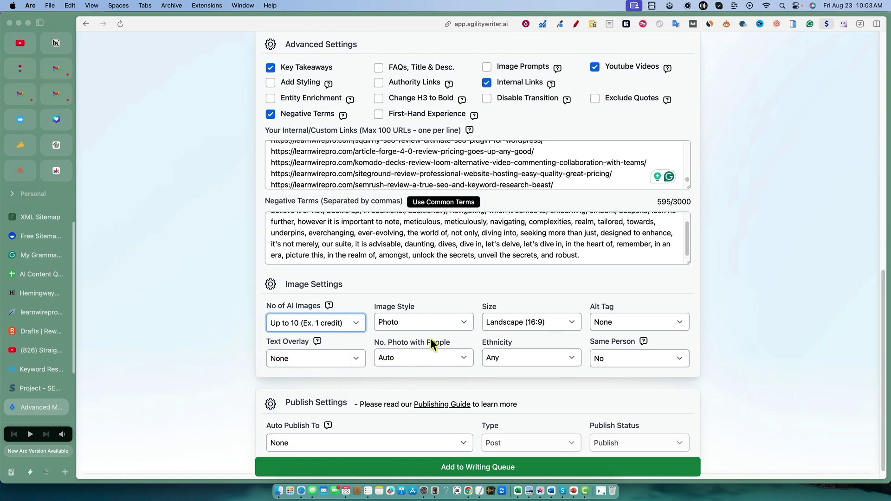
pyautogui.click(430, 357)
pyautogui.click(430, 369)
pyautogui.scroll(-1, 338, 429)
pyautogui.click(382, 467)
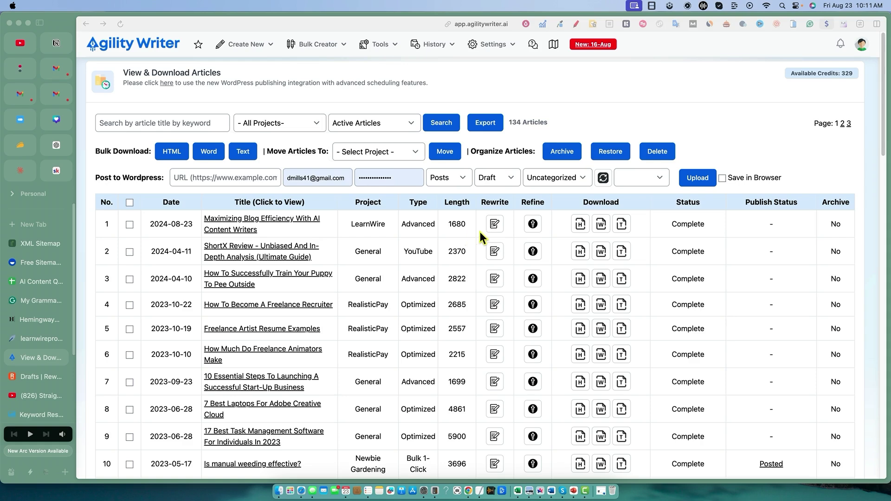
# Open 'Maximizing Blog Efficiency With AI Content Writers' and read through its image and Key Takeaways
pyautogui.click(250, 223)
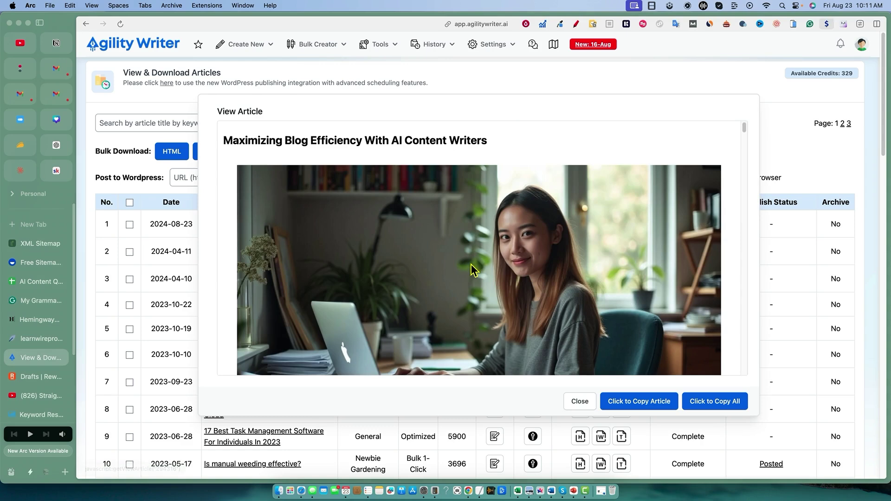
pyautogui.scroll(-3, 472, 264)
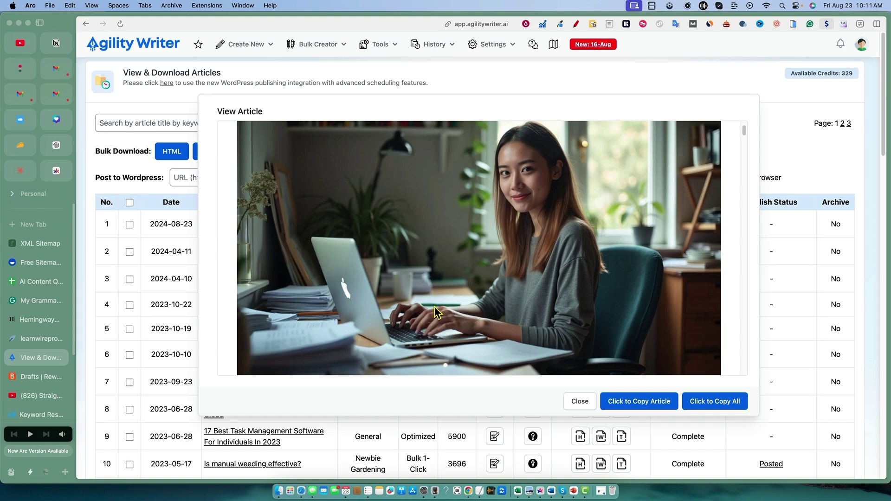
pyautogui.scroll(-2, 417, 322)
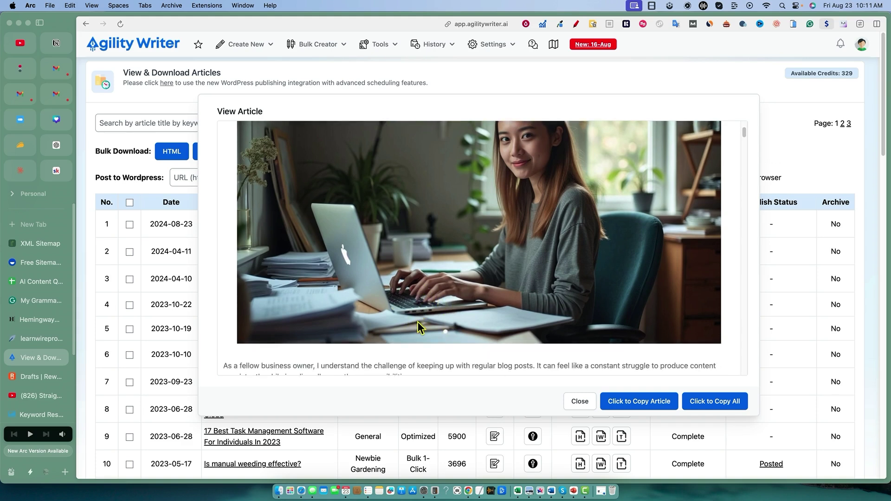
pyautogui.scroll(-7, 418, 322)
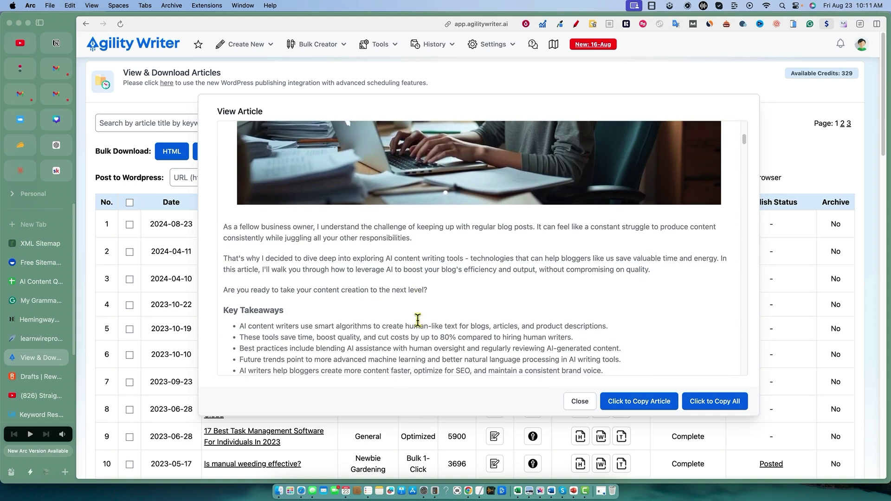
pyautogui.scroll(-2, 417, 322)
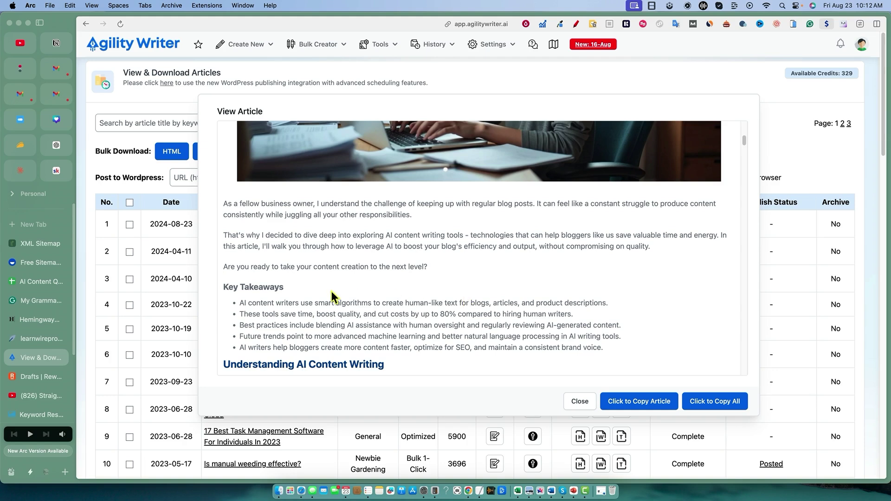
pyautogui.scroll(-2, 279, 366)
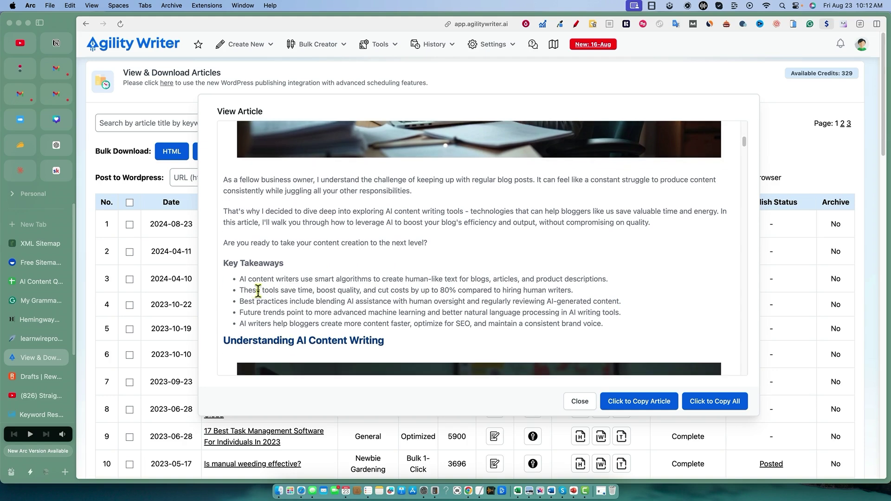
pyautogui.moveTo(258, 291); pyautogui.dragTo(583, 296)
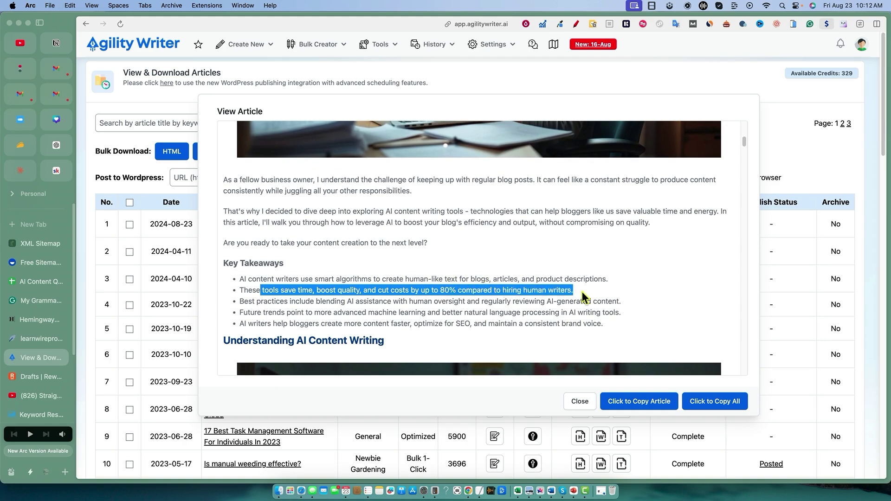
pyautogui.scroll(-5, 395, 311)
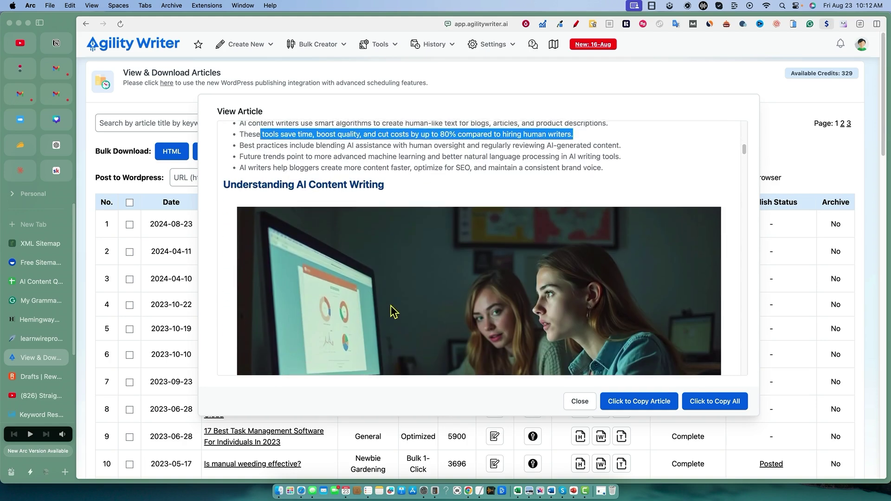
pyautogui.scroll(-6, 459, 283)
pyautogui.scroll(6, 525, 258)
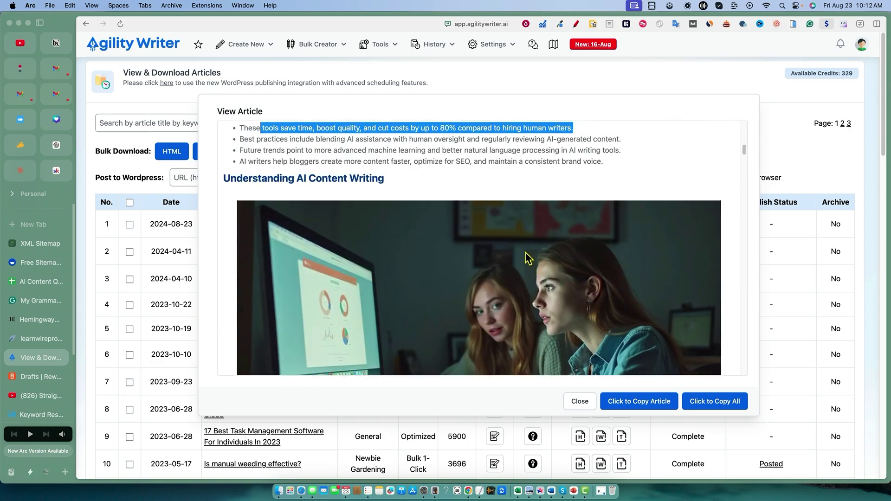
pyautogui.scroll(2, 539, 274)
pyautogui.scroll(-5, 747, 158)
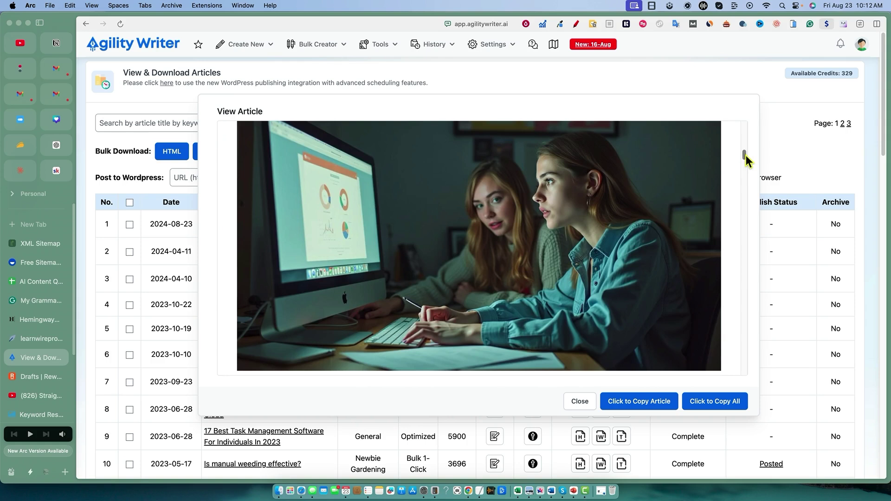
# Read down through the Maximizing Blog Efficiency article in the View Article modal
pyautogui.moveTo(745, 155); pyautogui.dragTo(746, 161)
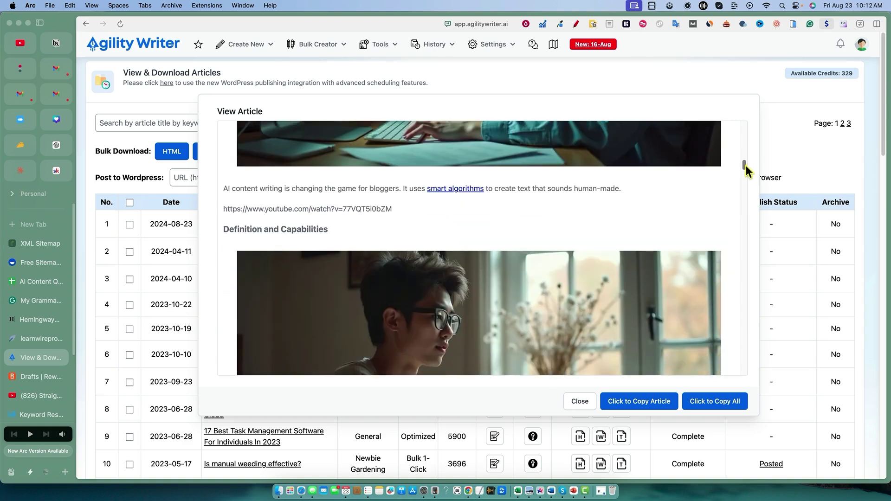
pyautogui.moveTo(745, 165); pyautogui.dragTo(745, 164)
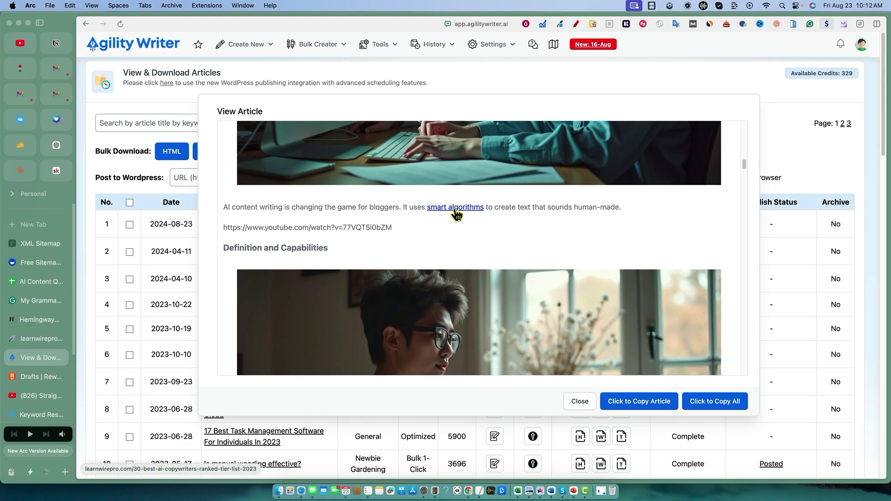
pyautogui.scroll(-2, 464, 222)
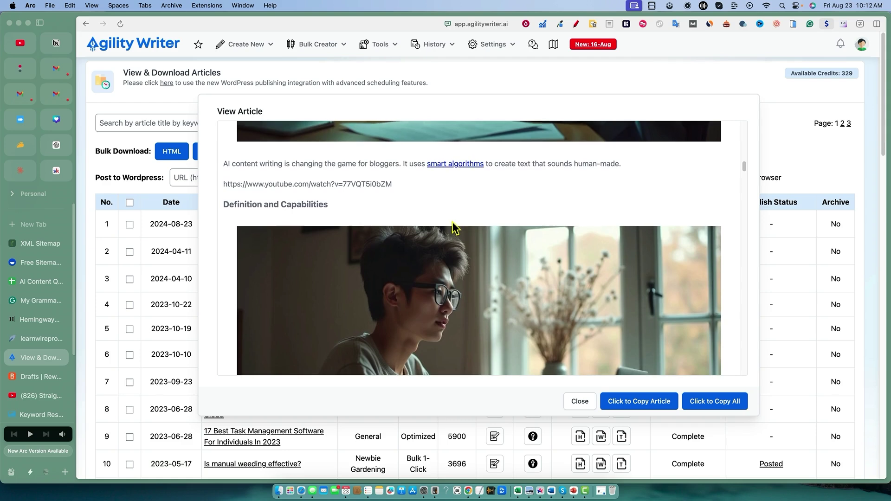
pyautogui.scroll(-2, 454, 226)
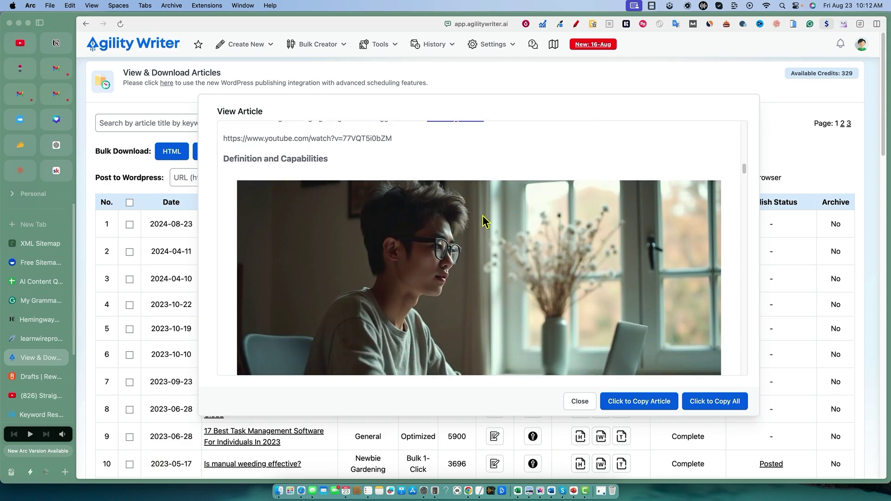
pyautogui.scroll(4, 484, 220)
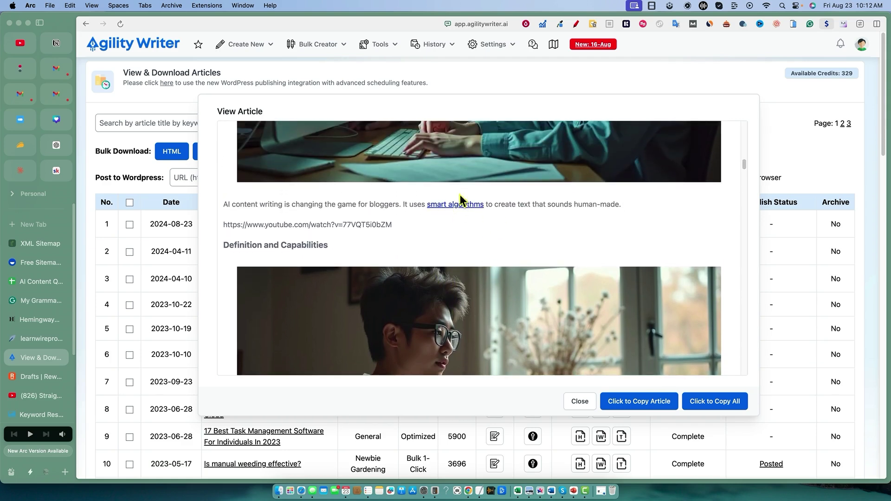
pyautogui.scroll(-10, 477, 240)
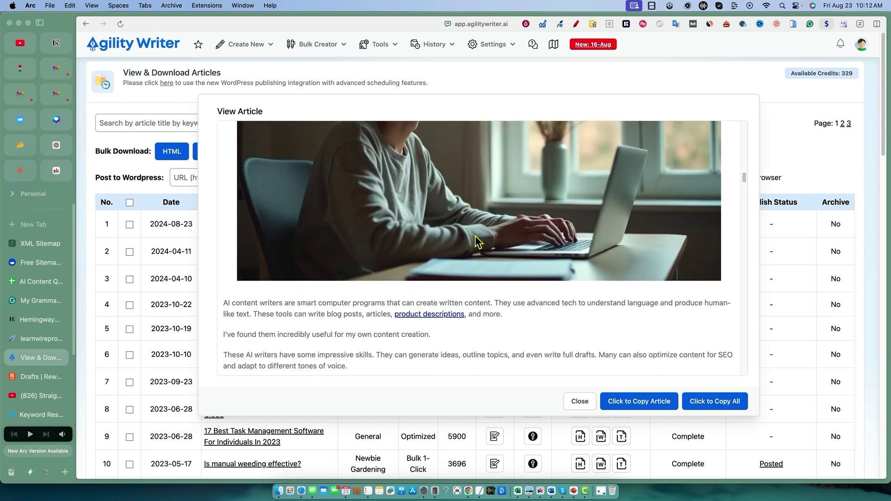
pyautogui.scroll(-3, 476, 237)
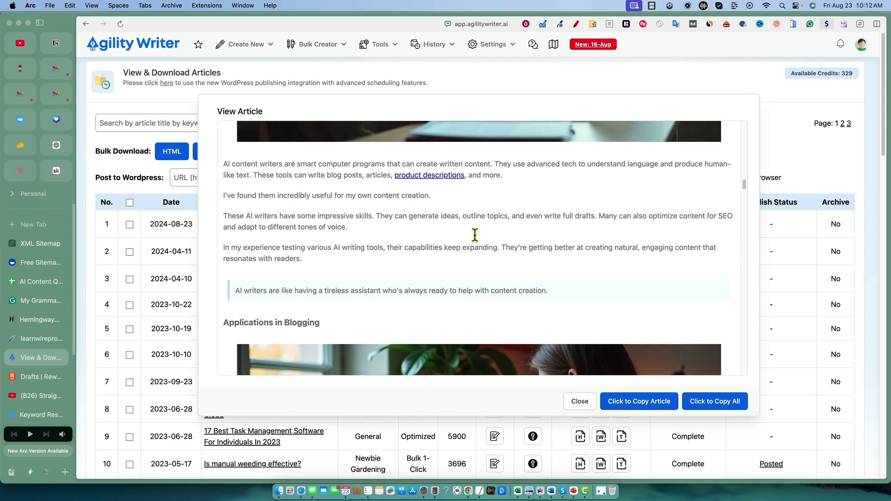
pyautogui.scroll(3, 475, 234)
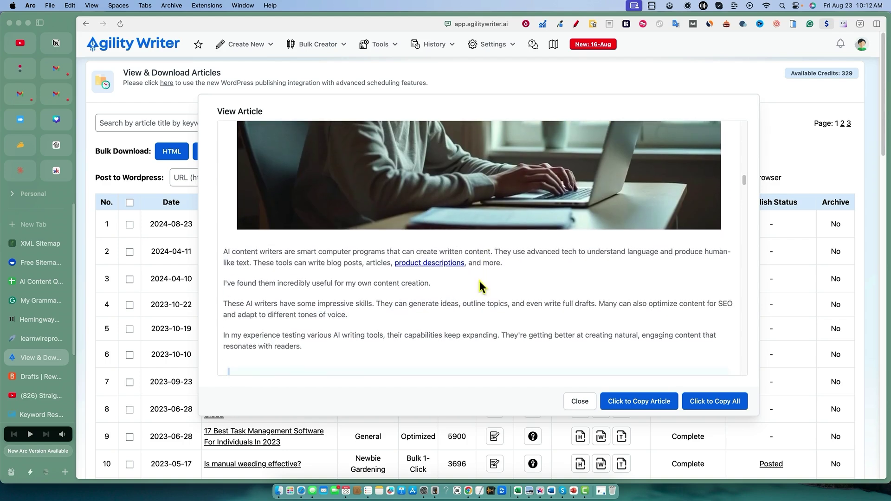
pyautogui.scroll(-1, 480, 280)
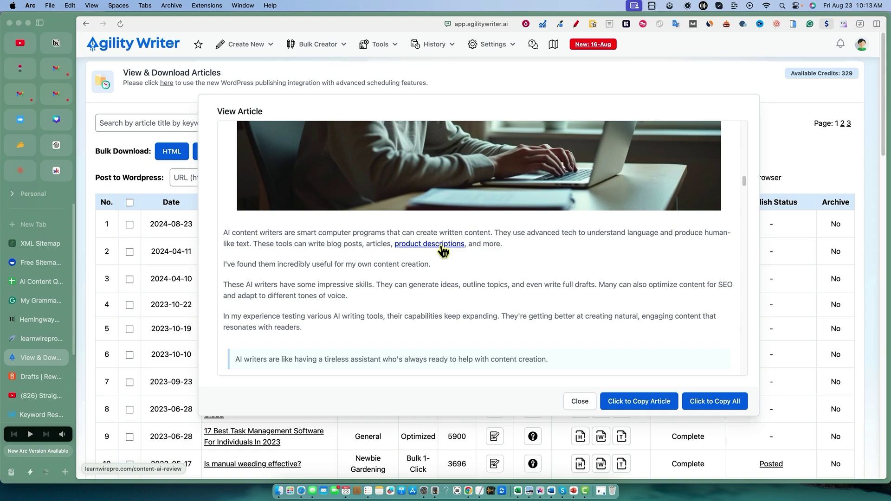
pyautogui.scroll(-5, 438, 258)
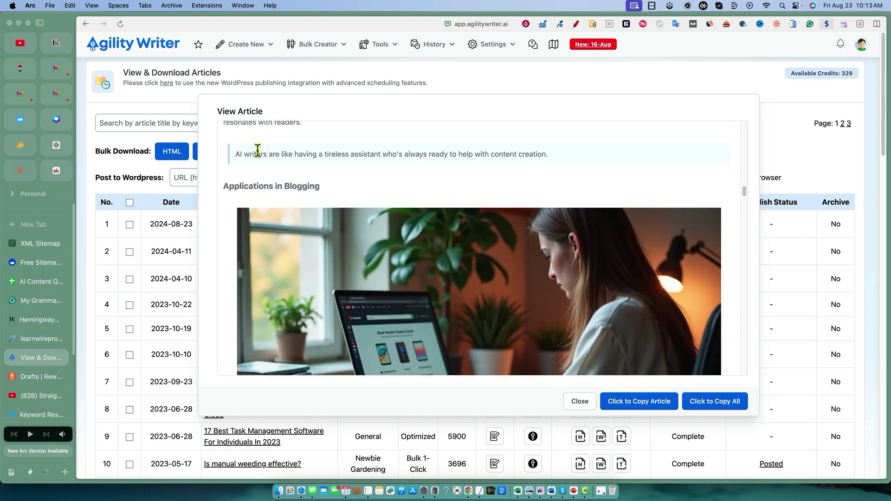
pyautogui.scroll(1, 504, 167)
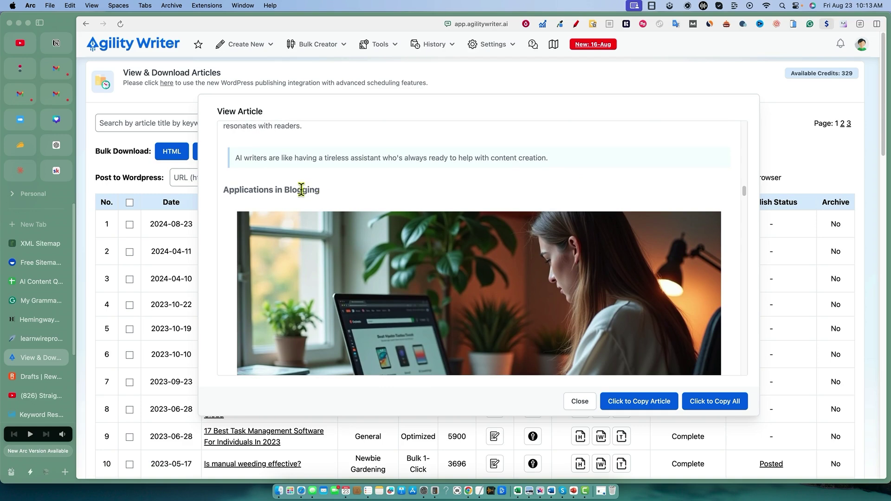
pyautogui.scroll(-5, 404, 197)
pyautogui.scroll(4, 439, 207)
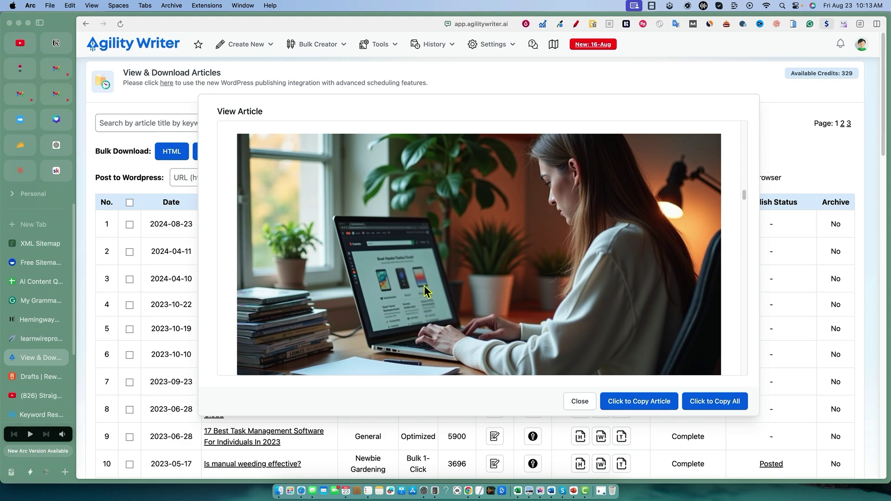
pyautogui.scroll(-3, 422, 288)
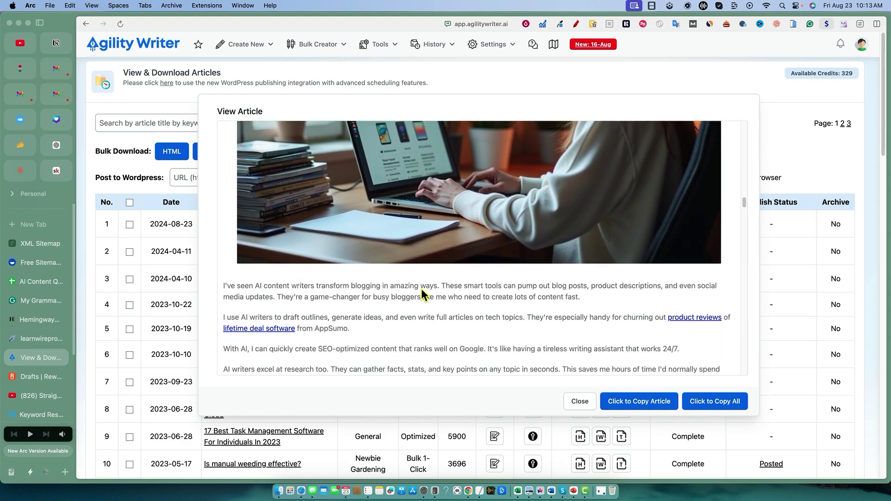
pyautogui.scroll(-2, 422, 288)
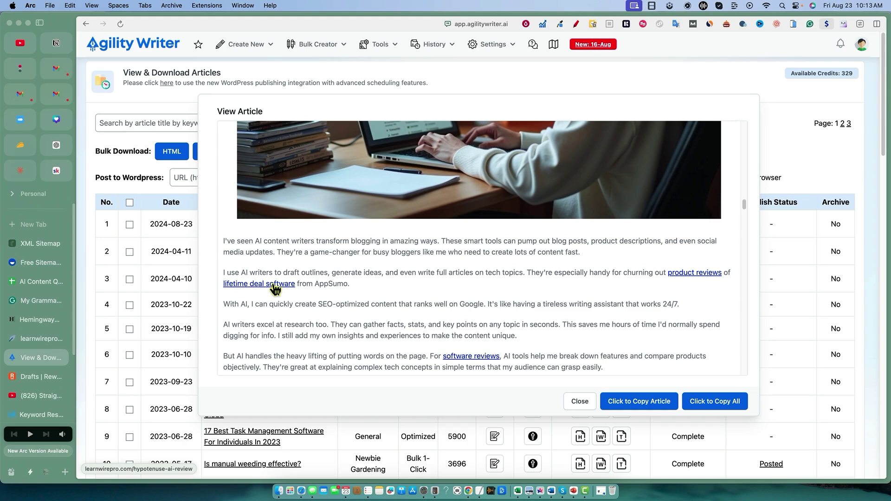
pyautogui.scroll(-5, 411, 319)
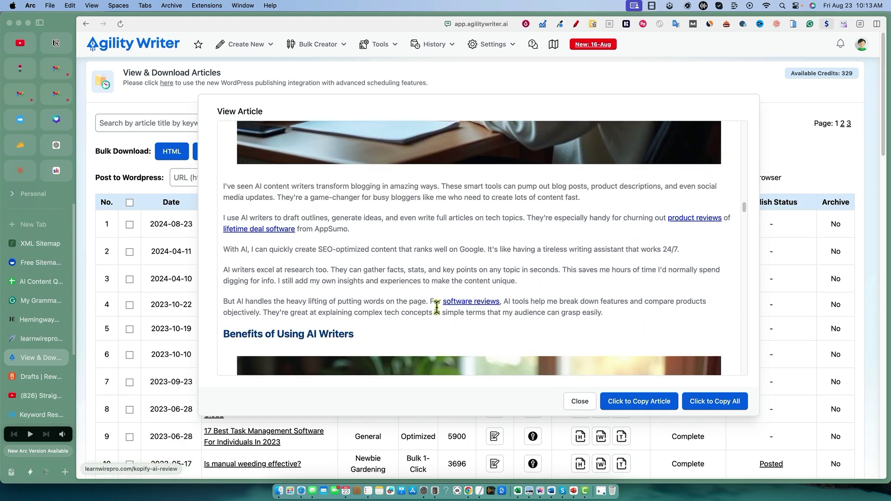
pyautogui.scroll(-6, 453, 293)
pyautogui.scroll(-15, 453, 291)
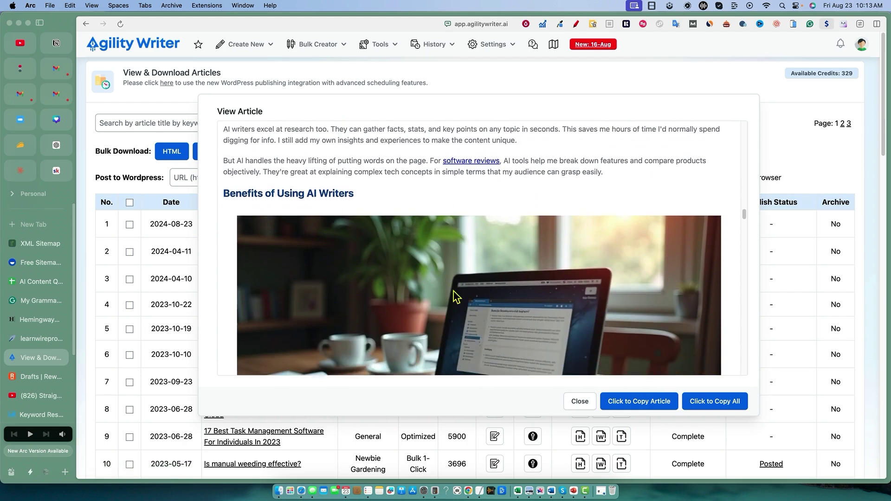
pyautogui.scroll(-12, 453, 290)
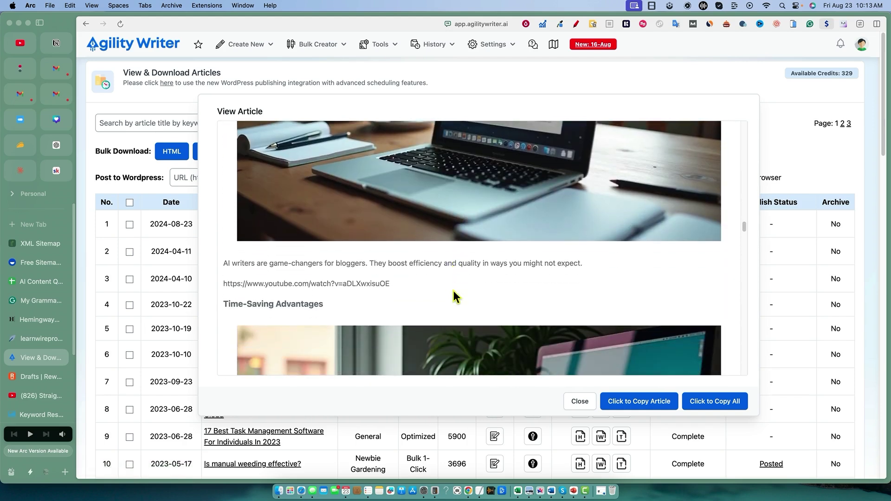
pyautogui.scroll(-15, 454, 292)
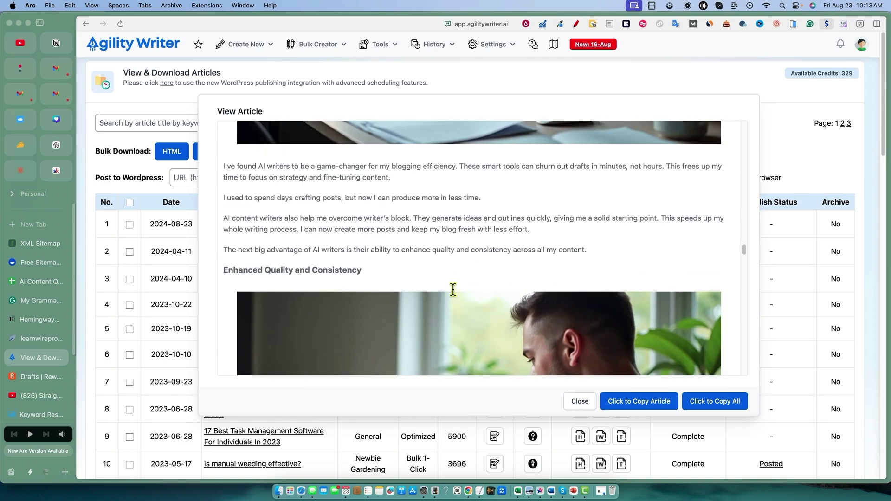
# Reach the article's closing lines and copy the whole article text with 'Click to Copy Article'
pyautogui.scroll(-14, 453, 290)
pyautogui.scroll(-20, 467, 292)
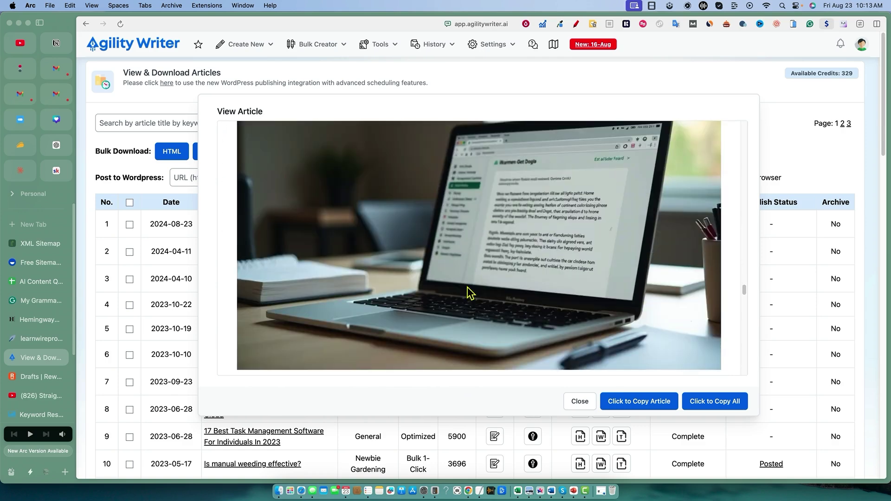
pyautogui.scroll(18, 467, 285)
pyautogui.scroll(-20, 536, 303)
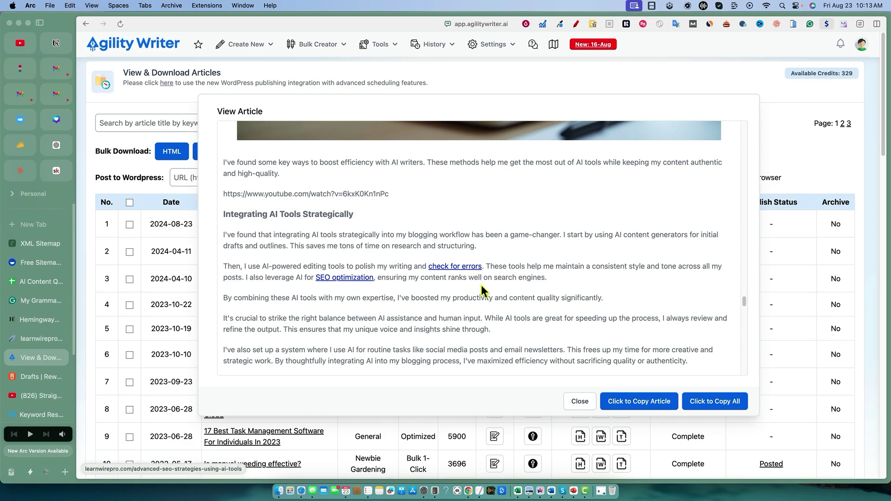
pyautogui.scroll(-10, 353, 280)
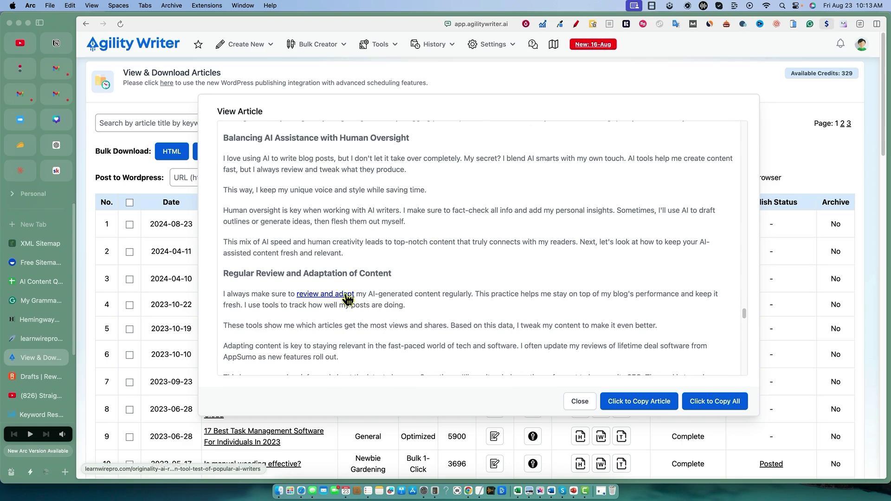
pyautogui.scroll(-10, 464, 278)
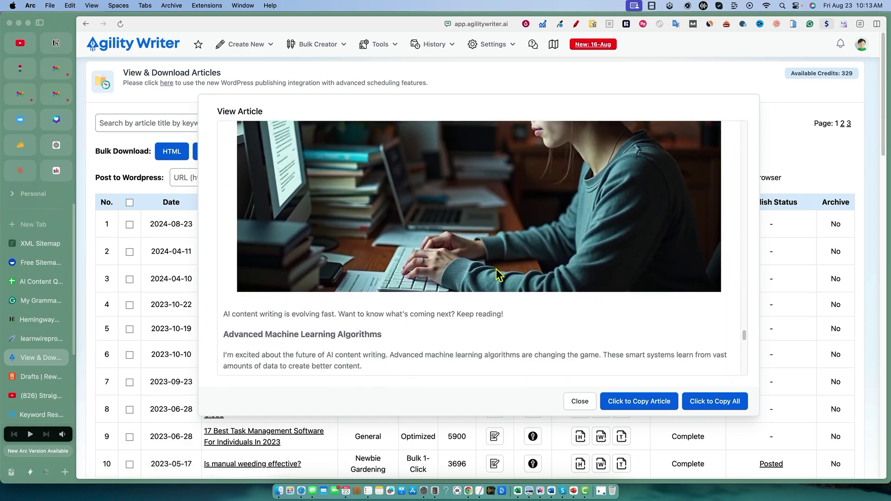
pyautogui.scroll(-10, 499, 275)
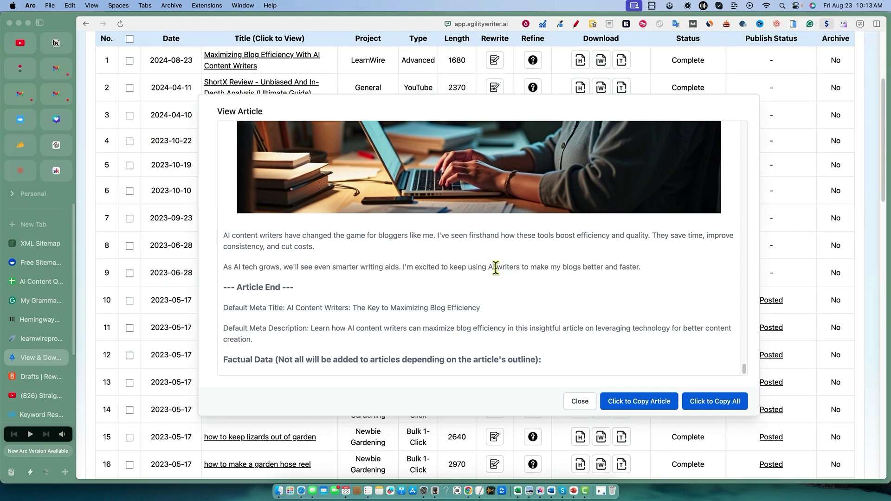
pyautogui.scroll(3, 576, 299)
pyautogui.scroll(2, 576, 299)
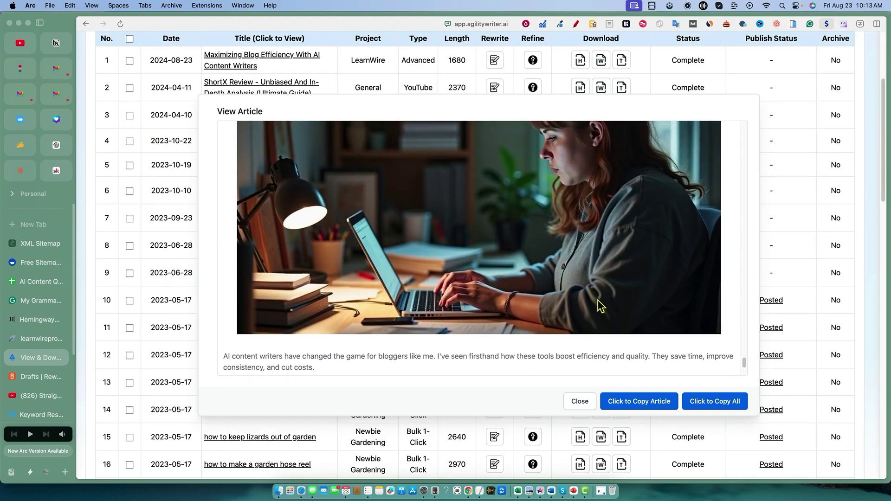
pyautogui.click(655, 403)
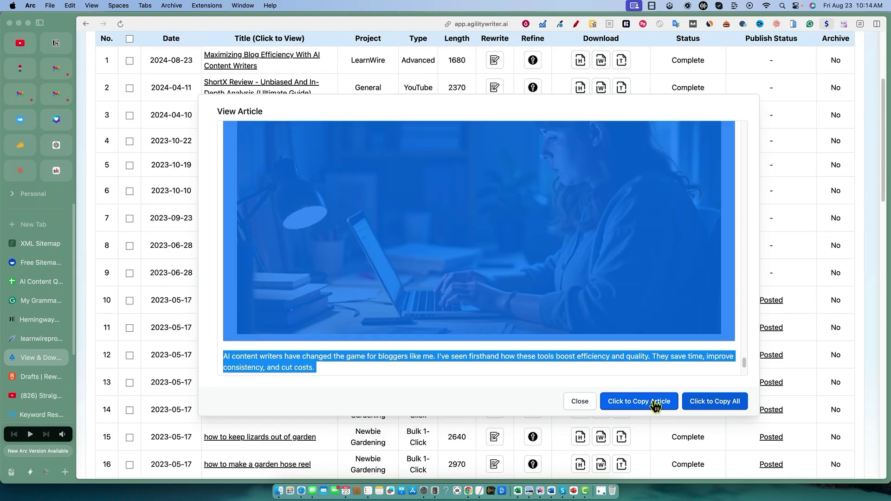
pyautogui.click(656, 404)
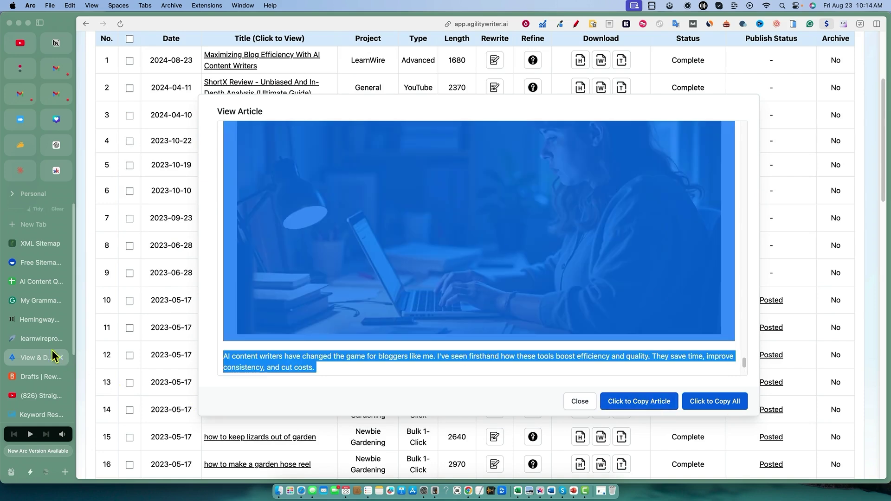
# Open the maximizing blog efficiency query in NeuronWriter, accepting the default top competitors
pyautogui.click(44, 343)
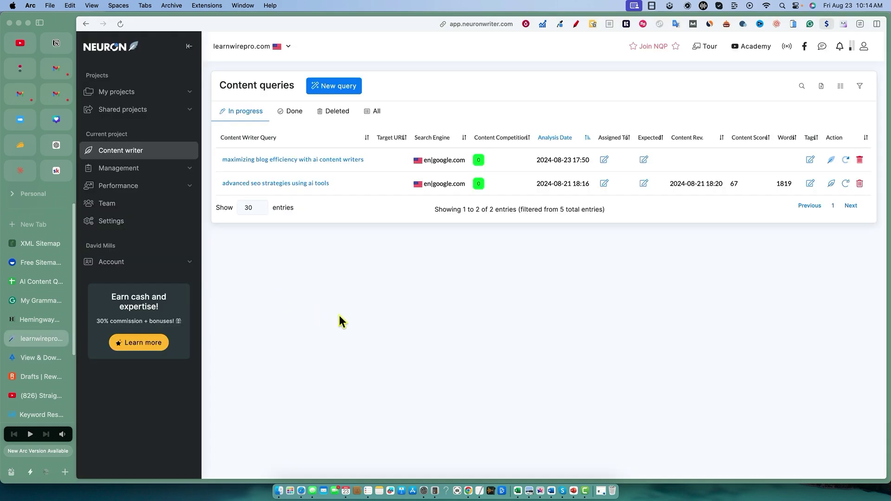
pyautogui.click(302, 162)
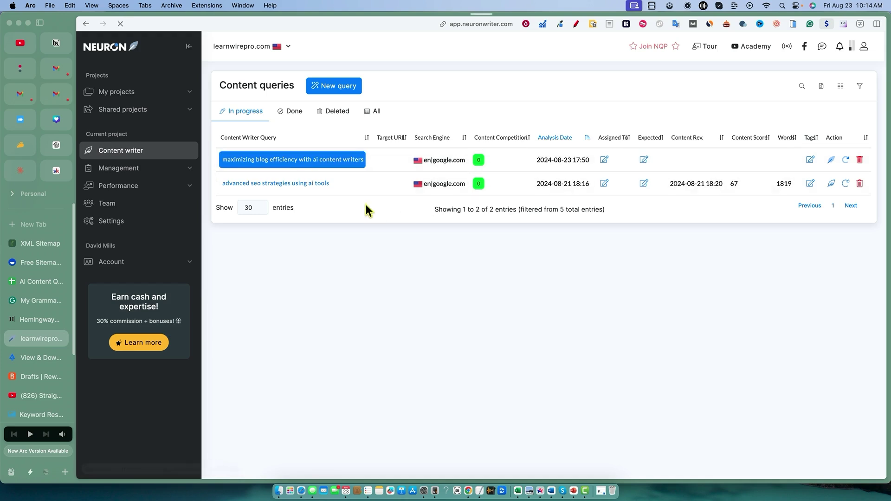
pyautogui.click(336, 166)
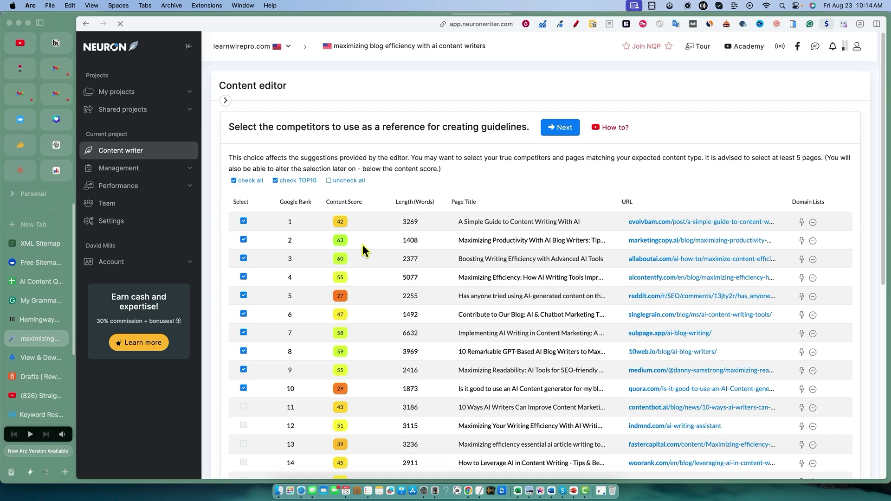
pyautogui.click(559, 129)
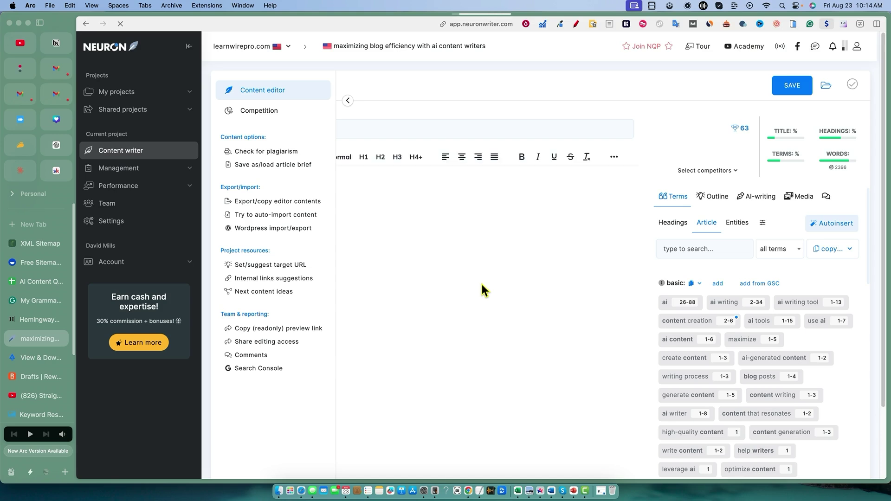
# Collapse the options panel and select the article's H1 heading in the editor
pyautogui.click(349, 101)
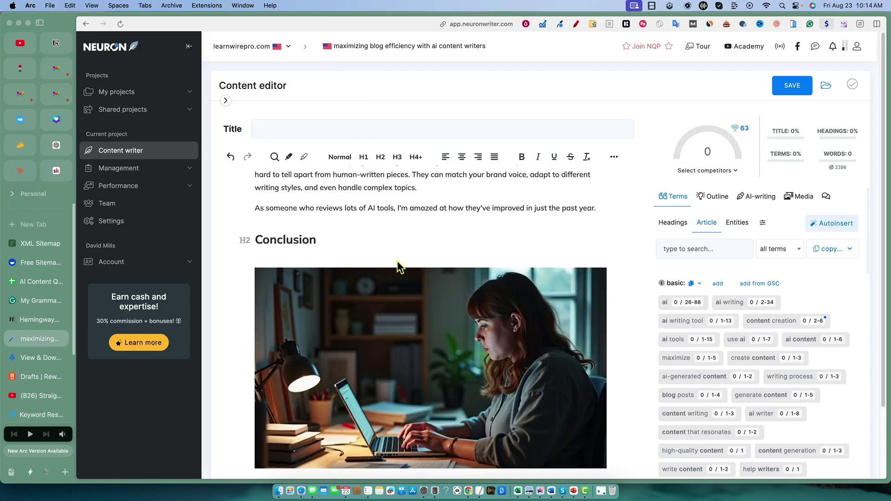
pyautogui.scroll(-5, 399, 271)
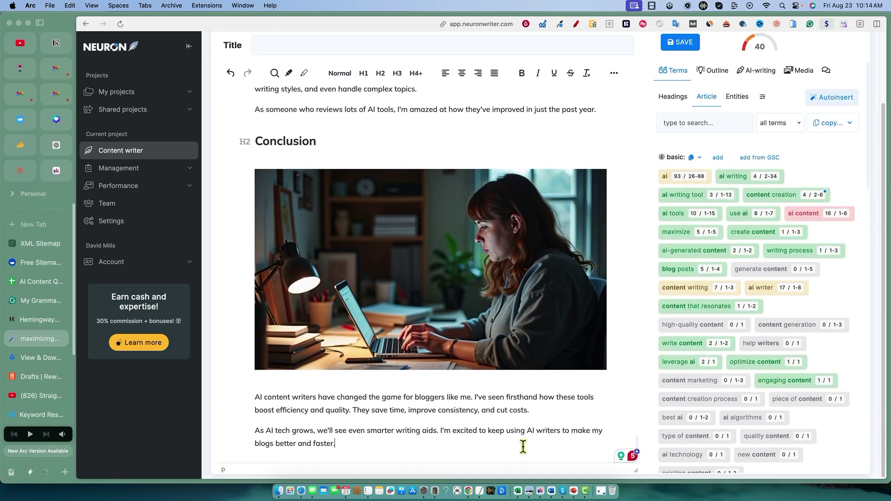
pyautogui.click(515, 439)
pyautogui.scroll(20, 515, 440)
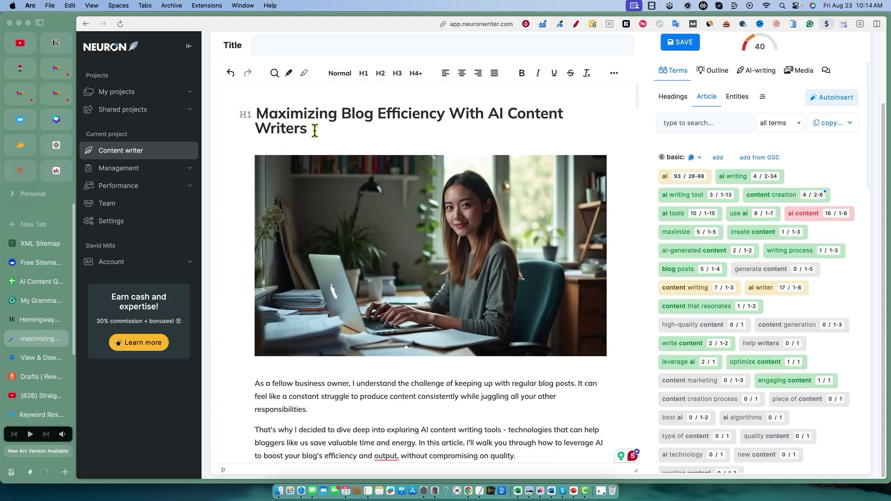
pyautogui.moveTo(312, 130); pyautogui.dragTo(258, 114)
pyautogui.press('super+c')
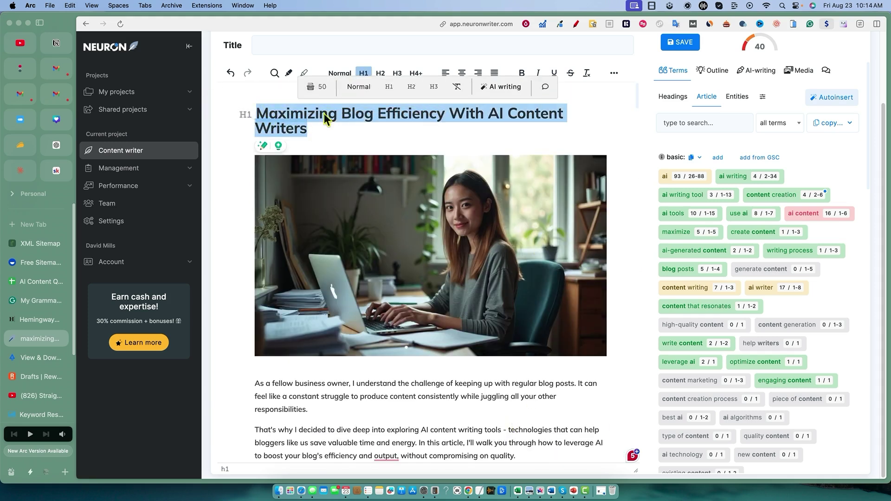
# Paste the copied heading into the meta Title field and save the SEO settings
pyautogui.click(379, 51)
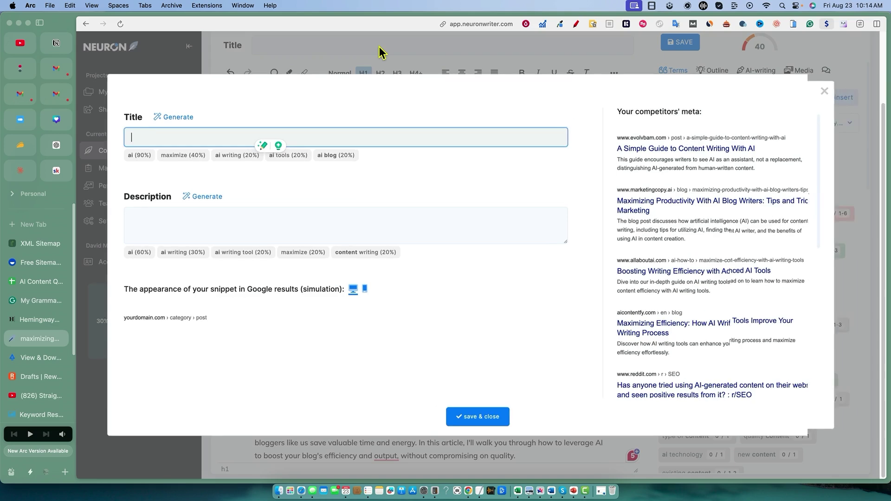
pyautogui.click(297, 135)
pyautogui.press('super+v')
pyautogui.click(396, 229)
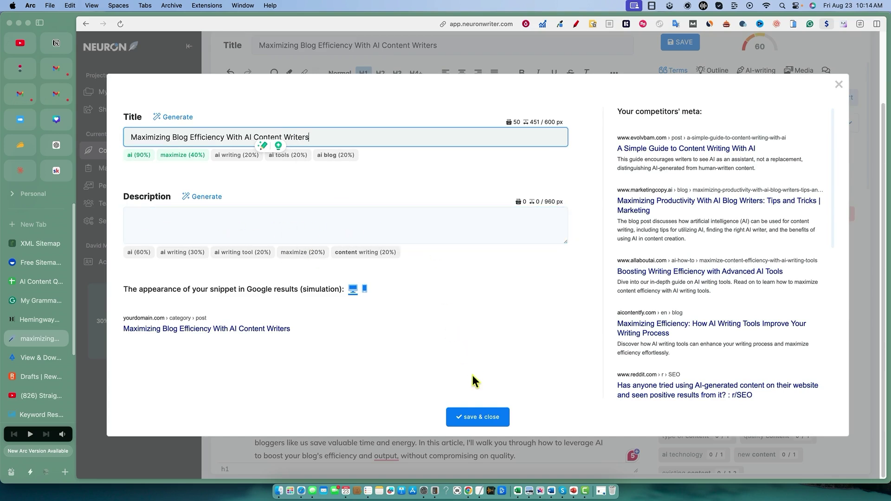
pyautogui.click(477, 428)
# Check that the content score has risen to 60, then deselect the heading
pyautogui.scroll(-10, 546, 402)
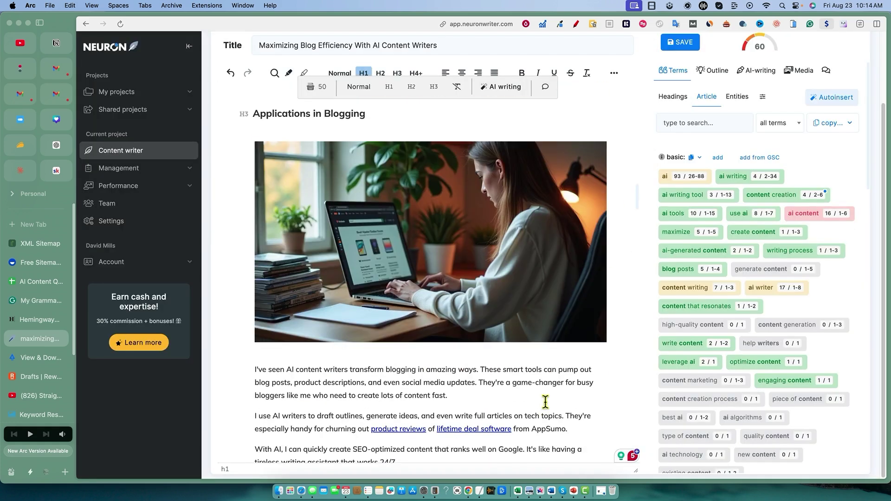
pyautogui.scroll(4, 784, 398)
pyautogui.scroll(-1, 768, 368)
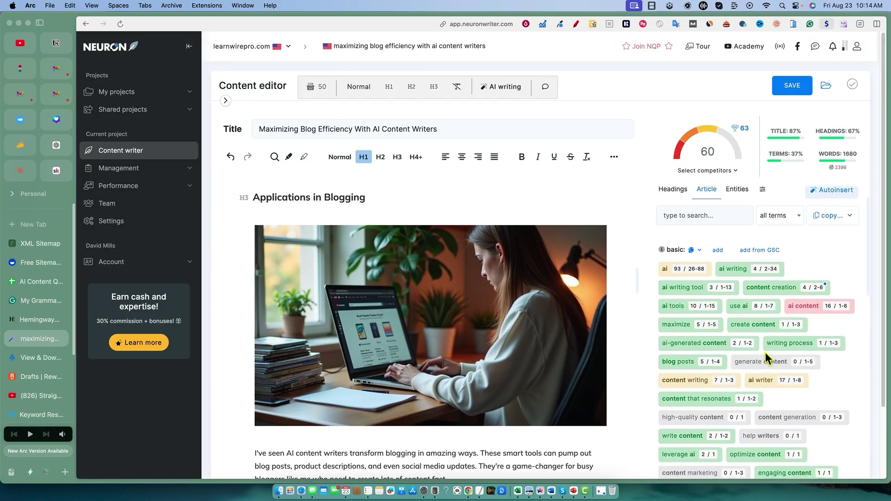
pyautogui.scroll(-15, 765, 352)
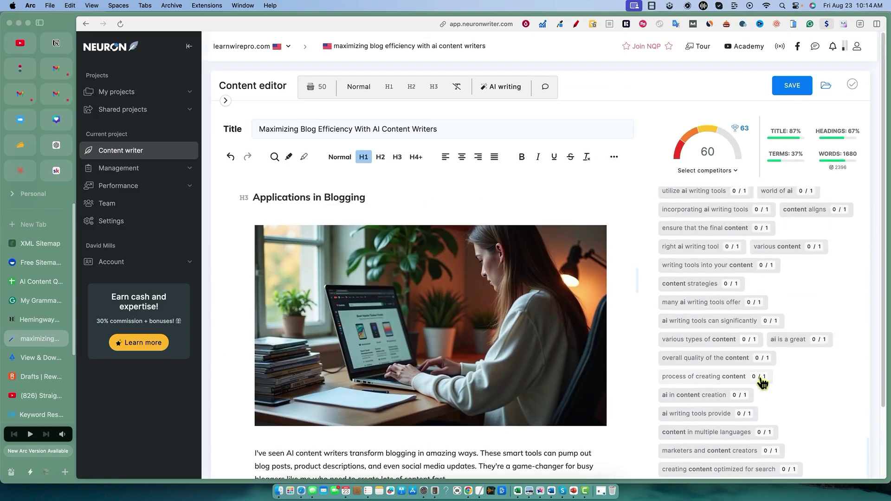
pyautogui.scroll(15, 763, 382)
pyautogui.scroll(10, 532, 189)
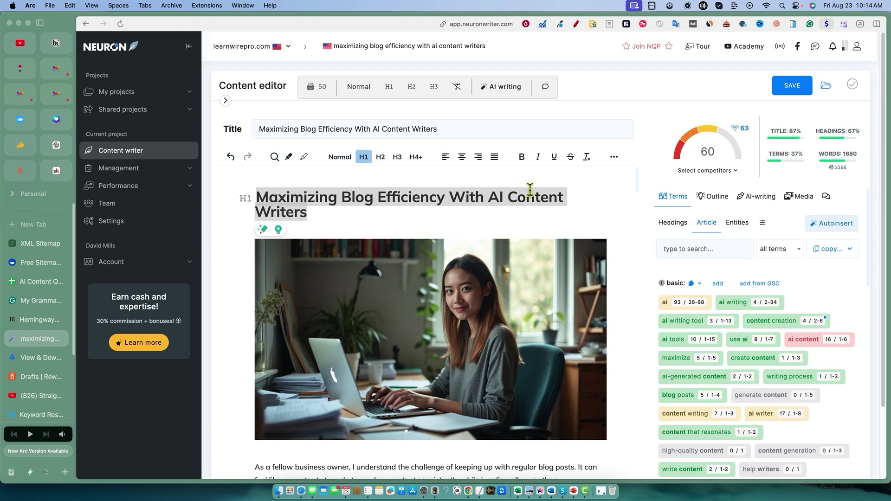
pyautogui.click(320, 214)
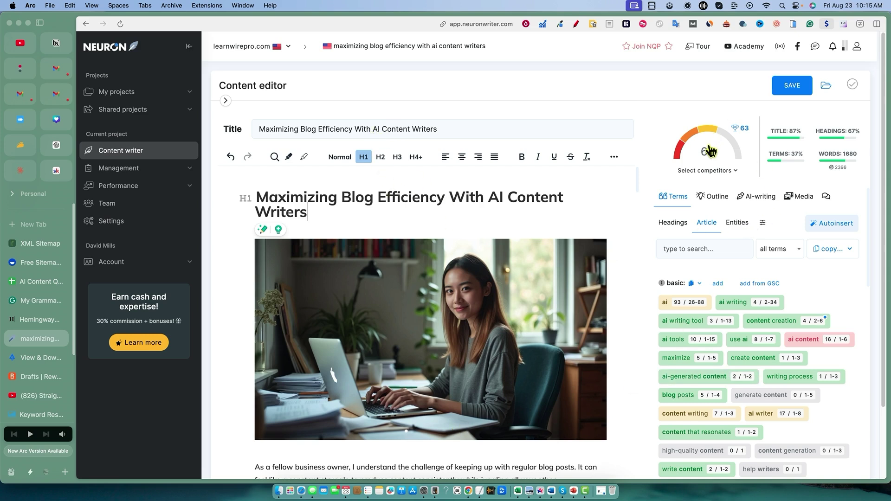
pyautogui.moveTo(742, 134)
# Enter Agility's SEO score of 60 in cell B3
pyautogui.click(38, 281)
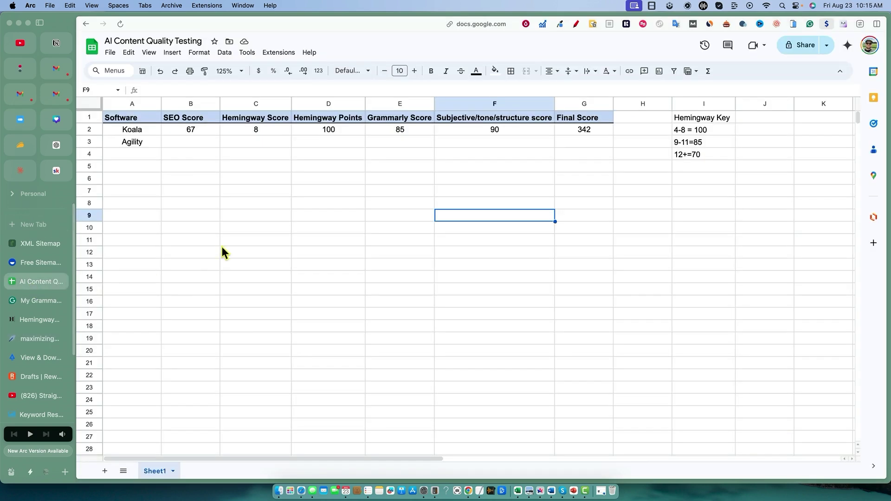
pyautogui.click(190, 142)
pyautogui.write('60')
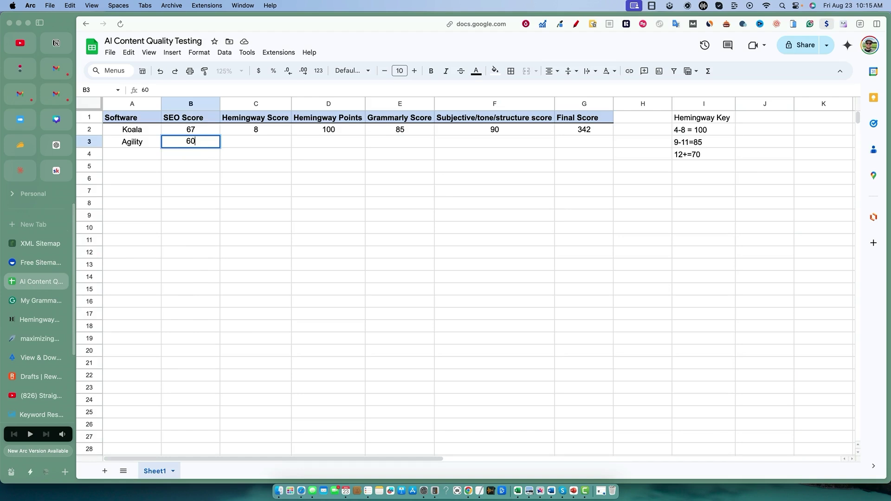
pyautogui.click(288, 155)
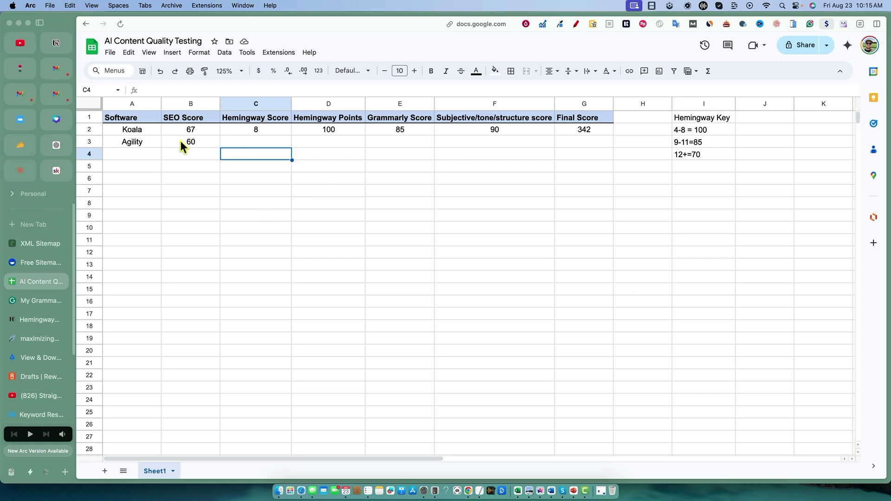
# Highlight the Koala and Agility rows, names and SEO scores, then switch to Hemingway Editor
pyautogui.moveTo(135, 130); pyautogui.dragTo(643, 153)
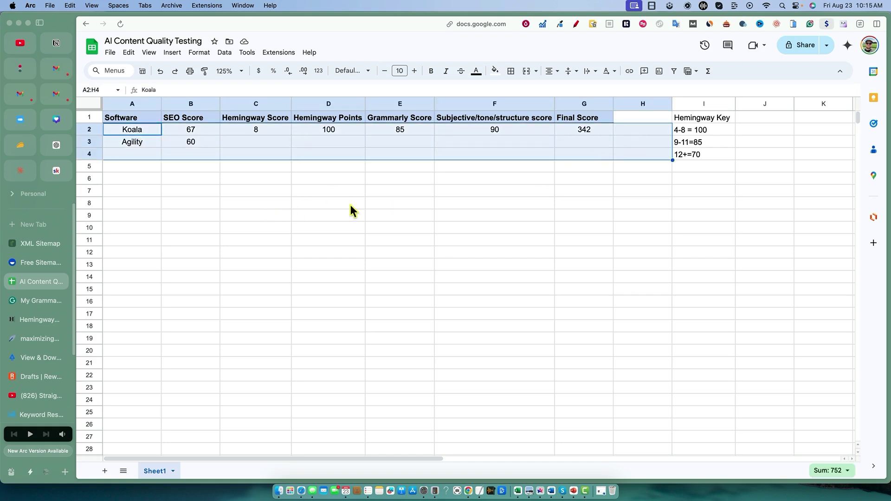
pyautogui.click(350, 205)
pyautogui.click(129, 165)
pyautogui.click(185, 219)
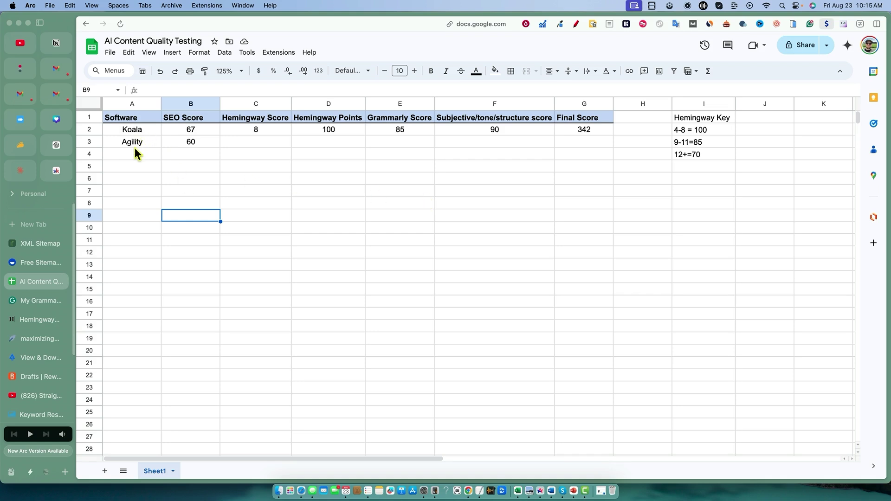
pyautogui.moveTo(131, 142); pyautogui.dragTo(131, 167)
pyautogui.click(208, 169)
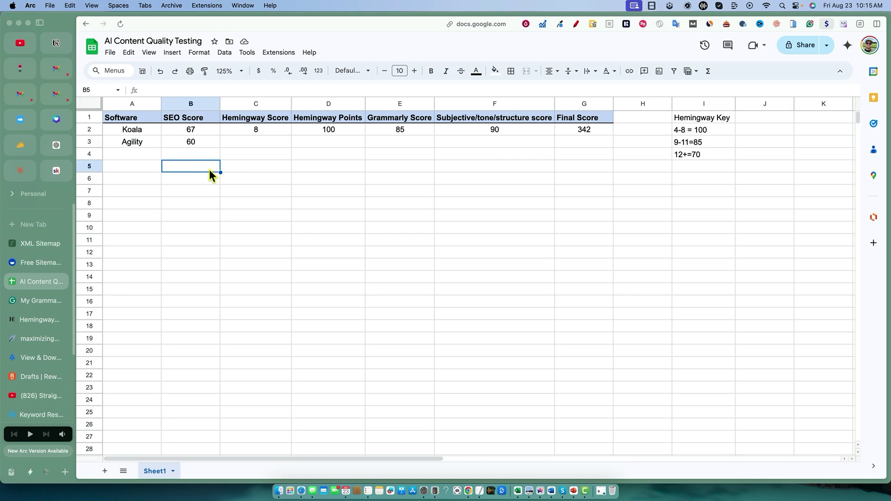
pyautogui.moveTo(140, 129); pyautogui.dragTo(569, 406)
pyautogui.click(259, 232)
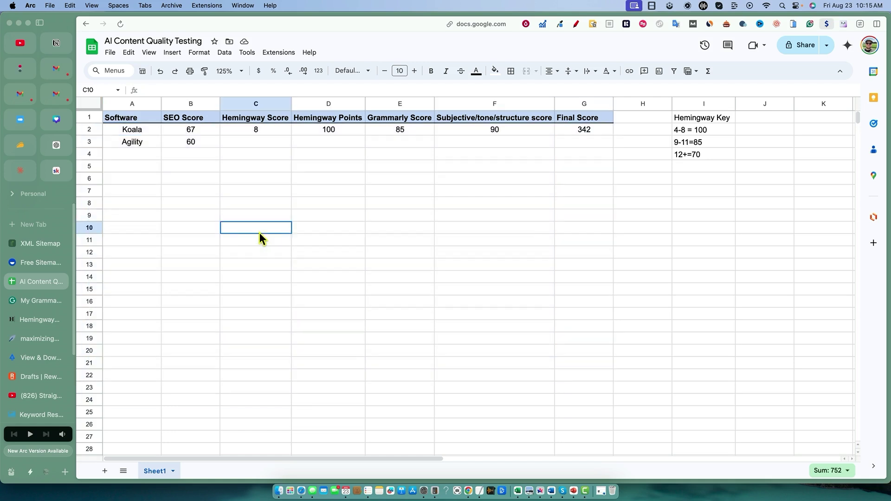
pyautogui.moveTo(129, 130); pyautogui.dragTo(197, 144)
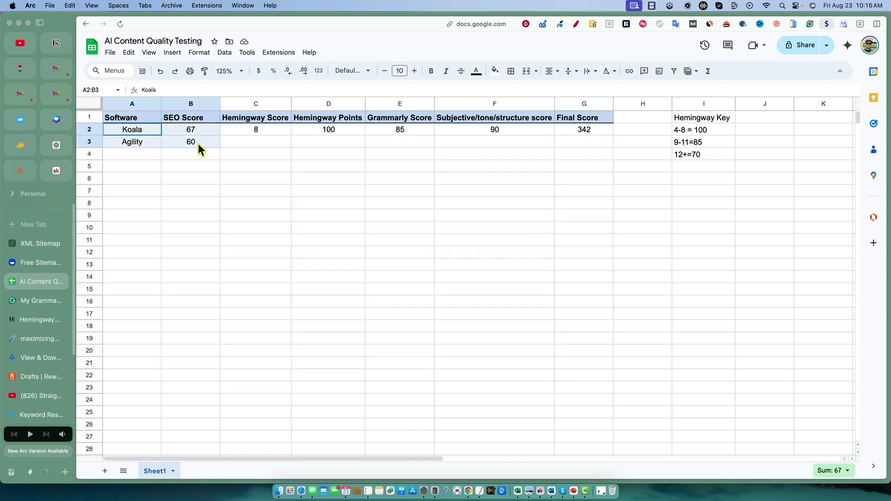
pyautogui.click(249, 150)
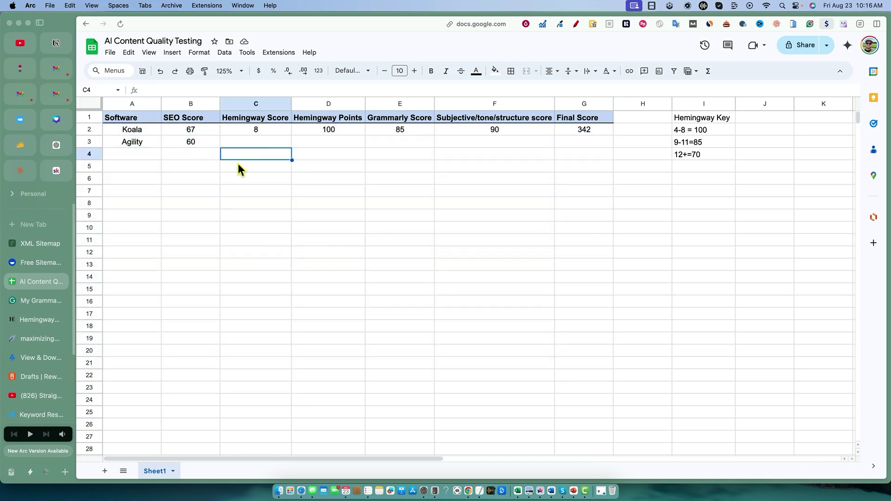
pyautogui.hotkey('ctrl', 'Tab')
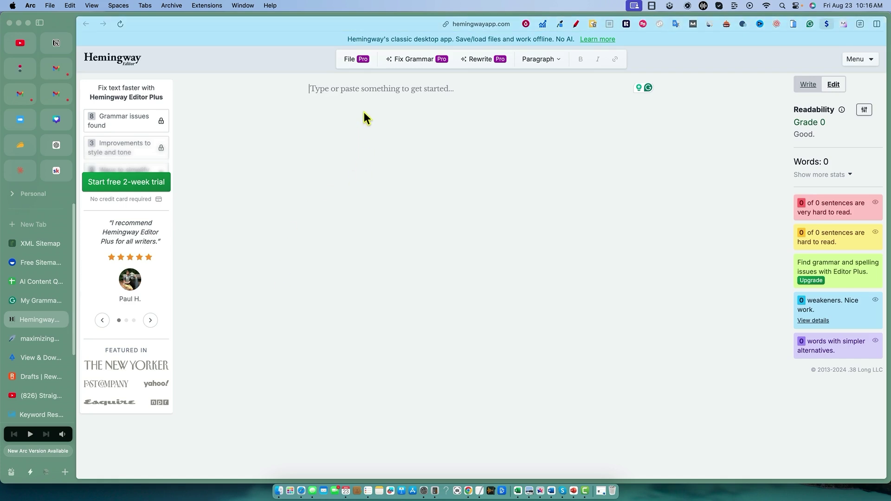
# Paste the full Agility Writer article over the heading in Hemingway to get its Grade 8 rating
pyautogui.press('super+v')
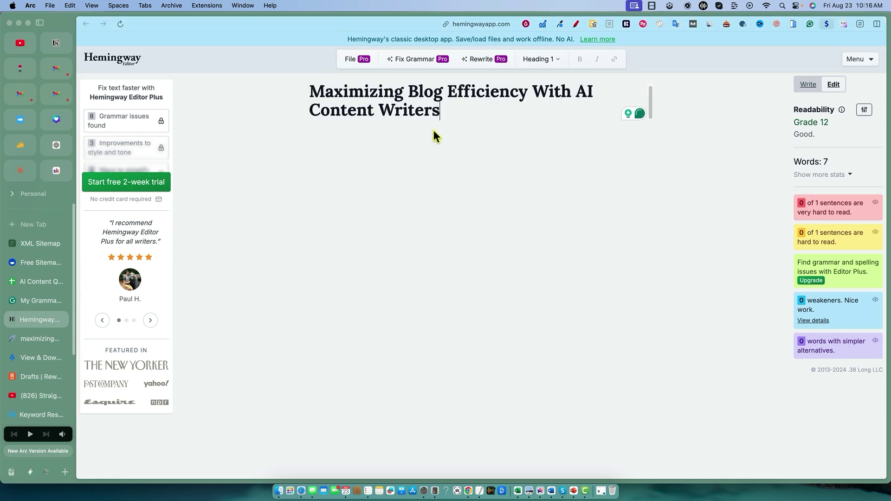
pyautogui.hotkey('ctrl', 'Tab')
pyautogui.click(623, 403)
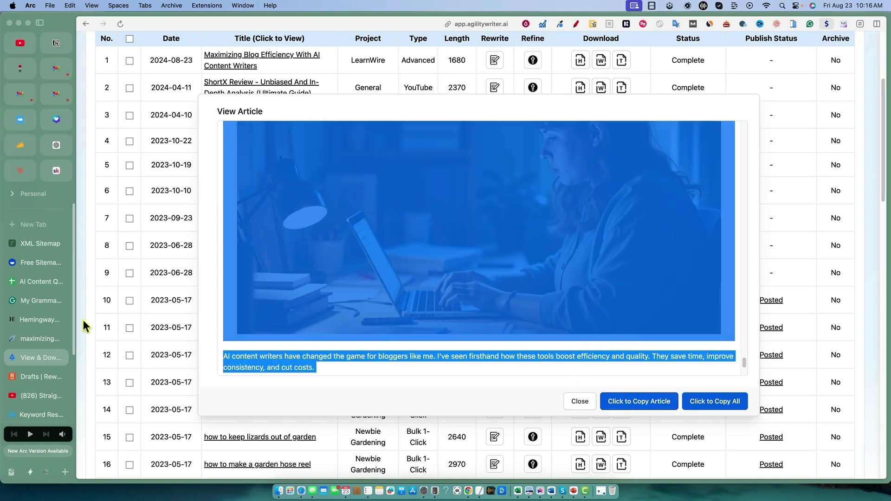
pyautogui.click(36, 320)
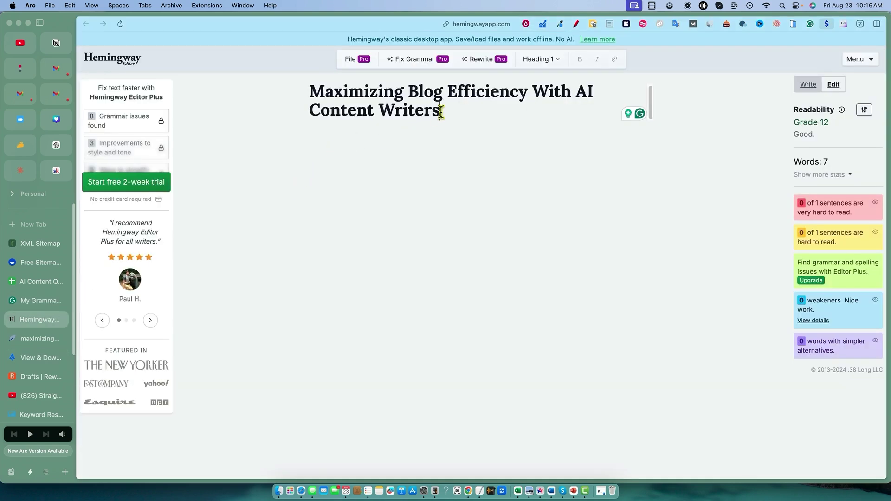
pyautogui.moveTo(441, 112); pyautogui.dragTo(309, 90)
pyautogui.press('super+v')
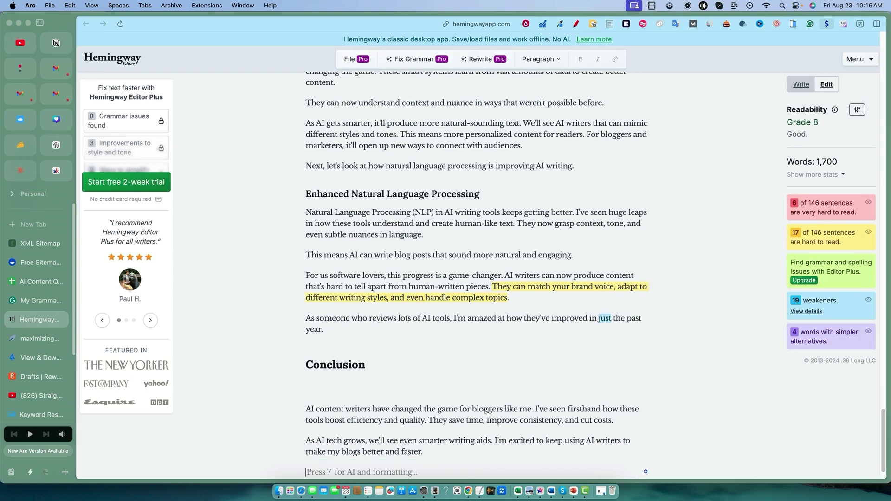
pyautogui.press('super+Up')
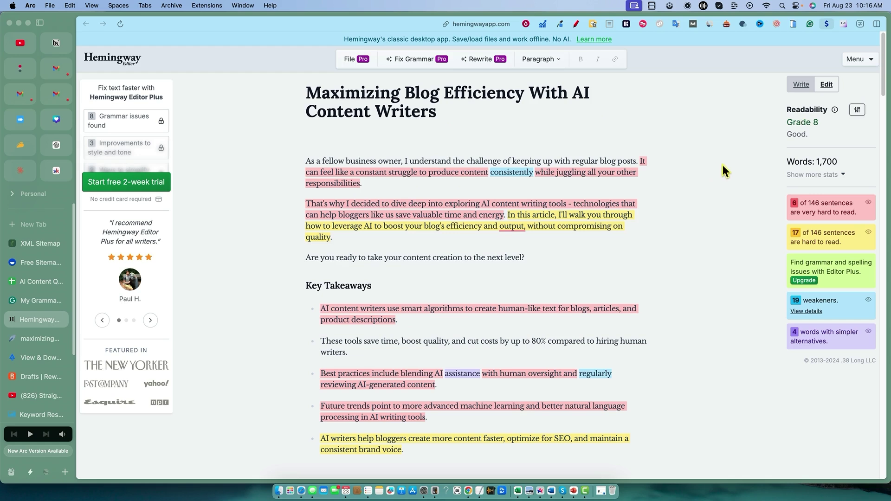
pyautogui.moveTo(834, 112)
pyautogui.click(37, 282)
# Enter Agility's Hemingway Score 8 in C3 and Hemingway Points 100 in D3
pyautogui.write('8')
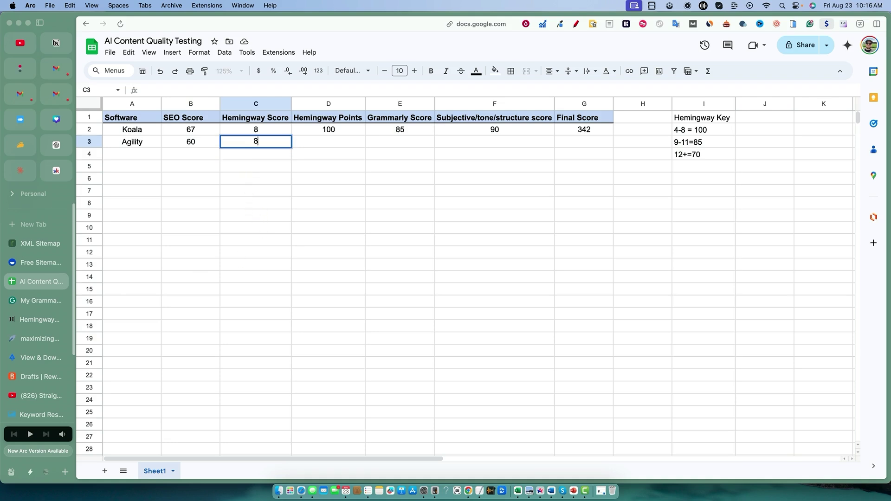
pyautogui.press('Tab')
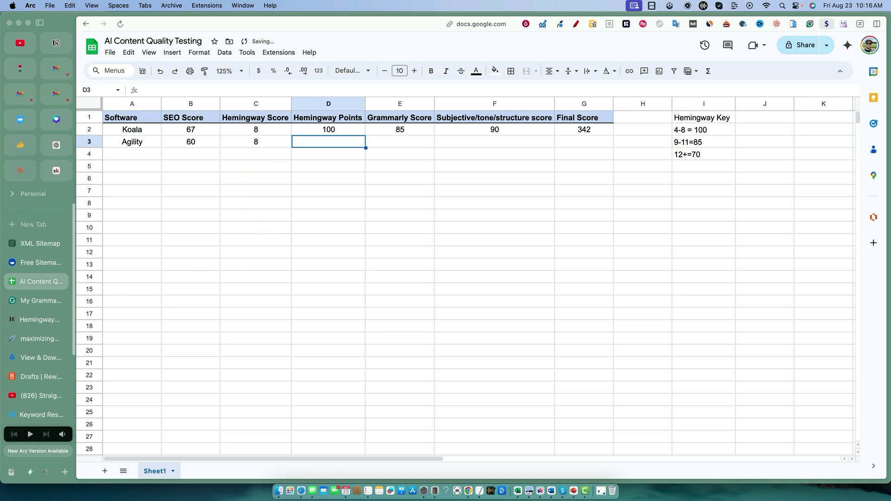
pyautogui.write('100')
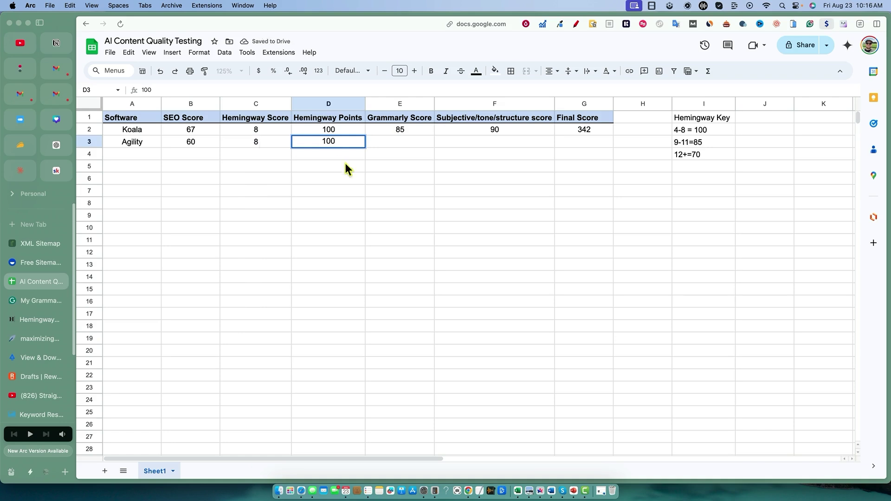
pyautogui.click(42, 302)
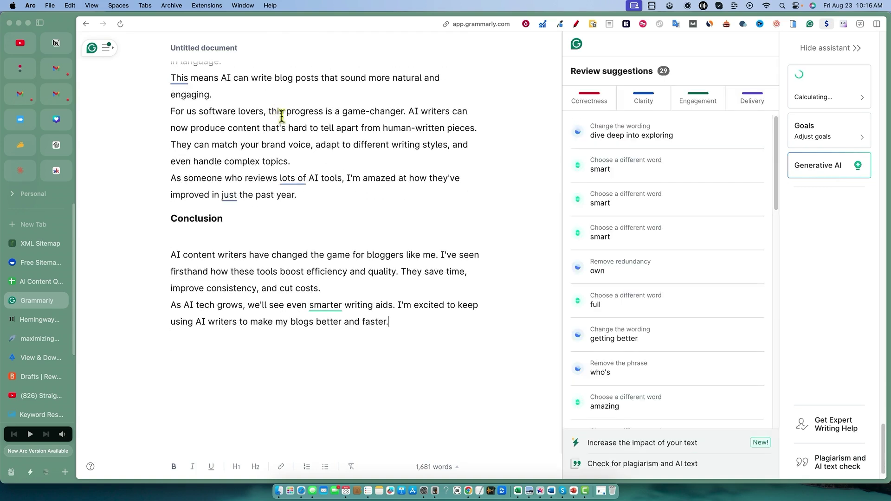
# Read Grammarly's overall score of 83 for the Agility article
pyautogui.scroll(20, 447, 120)
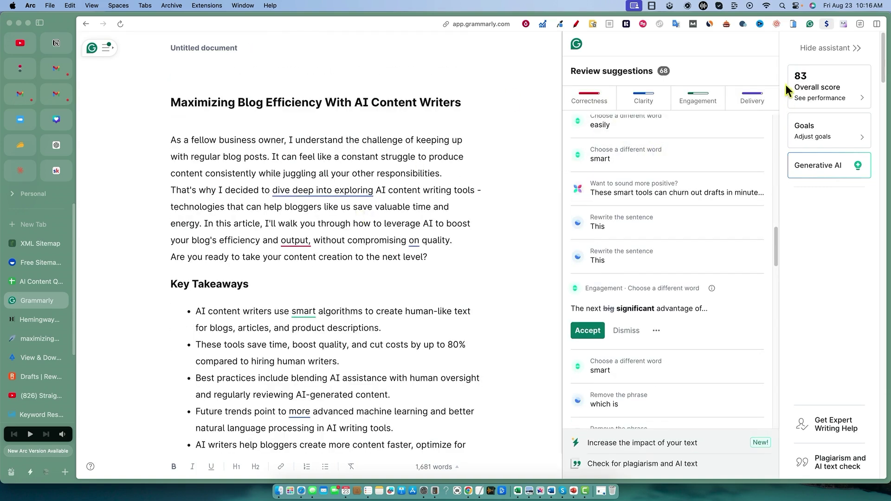
pyautogui.hotkey('ctrl', 'Tab')
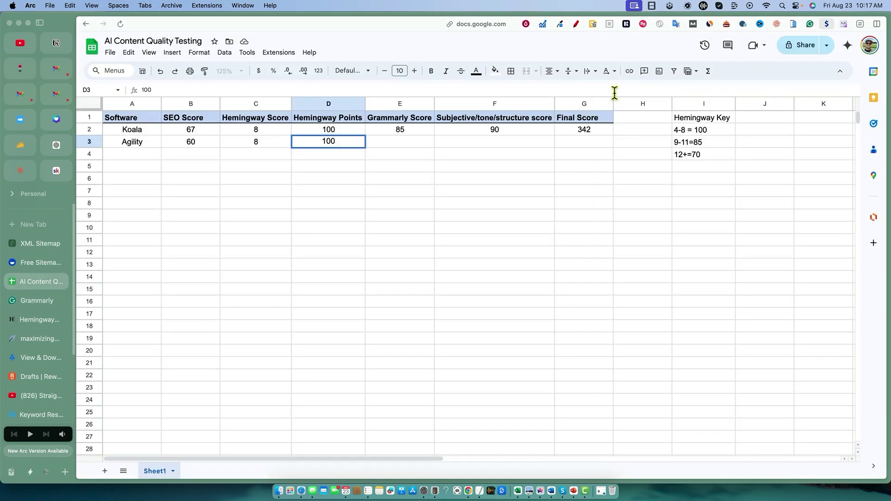
# Enter Agility's Grammarly Score of 83 in E3 and move to subjective score cell F3
pyautogui.click(423, 145)
pyautogui.write('83')
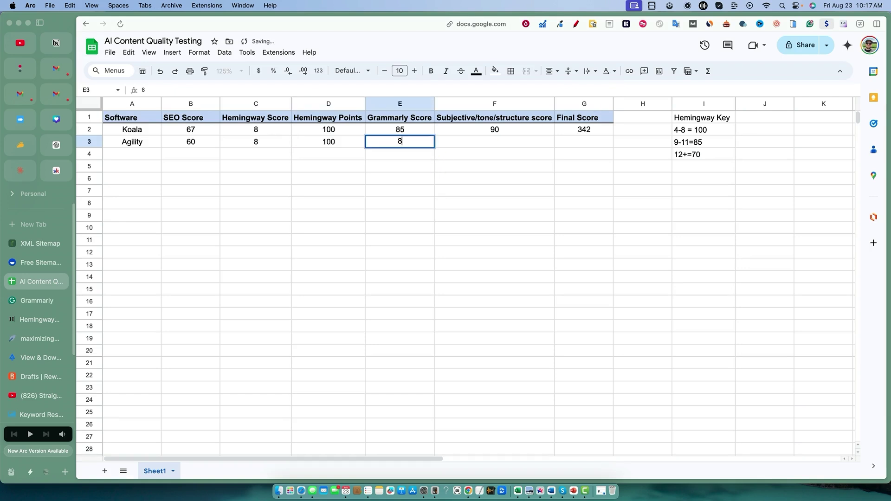
pyautogui.click(471, 177)
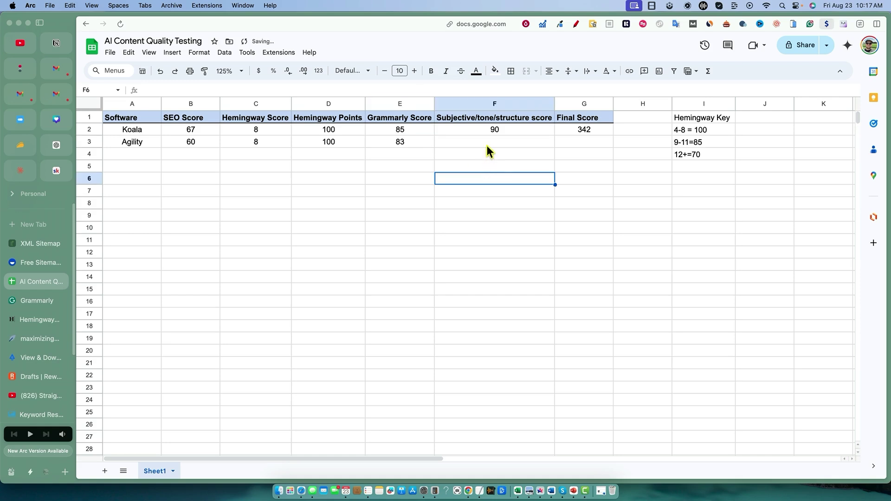
pyautogui.click(487, 141)
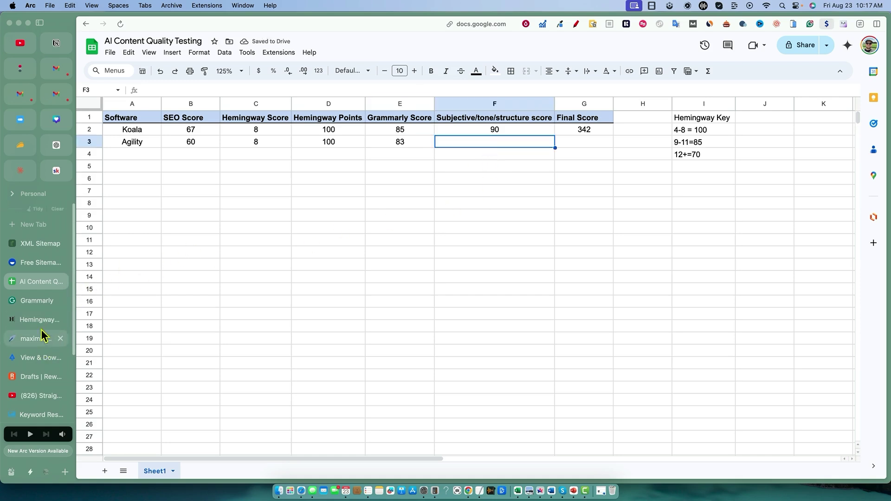
pyautogui.click(40, 358)
# Read the article's middle sections, highlighting the sentence about SEO best practices
pyautogui.scroll(3, 492, 342)
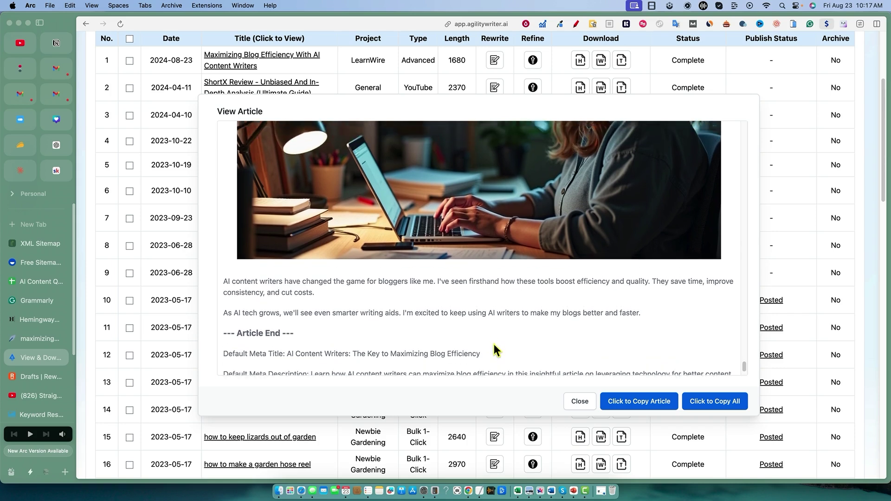
pyautogui.moveTo(745, 368); pyautogui.dragTo(709, 172)
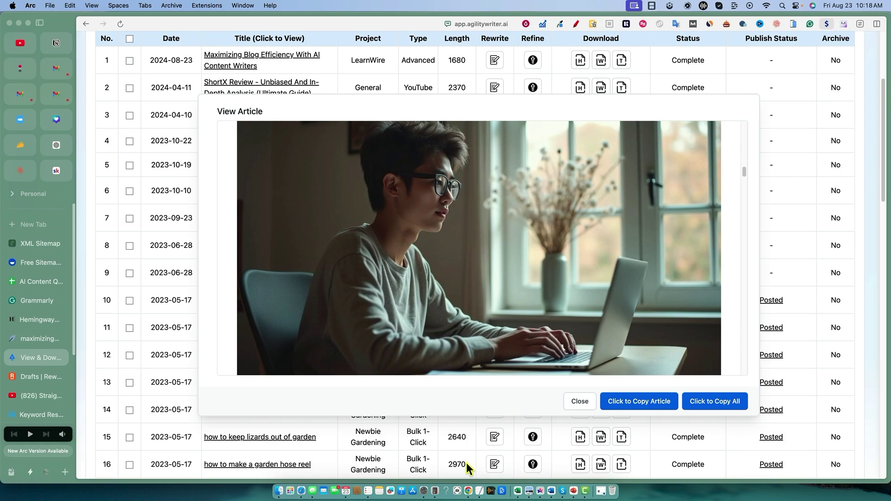
pyautogui.scroll(4, 503, 396)
pyautogui.scroll(-8, 494, 343)
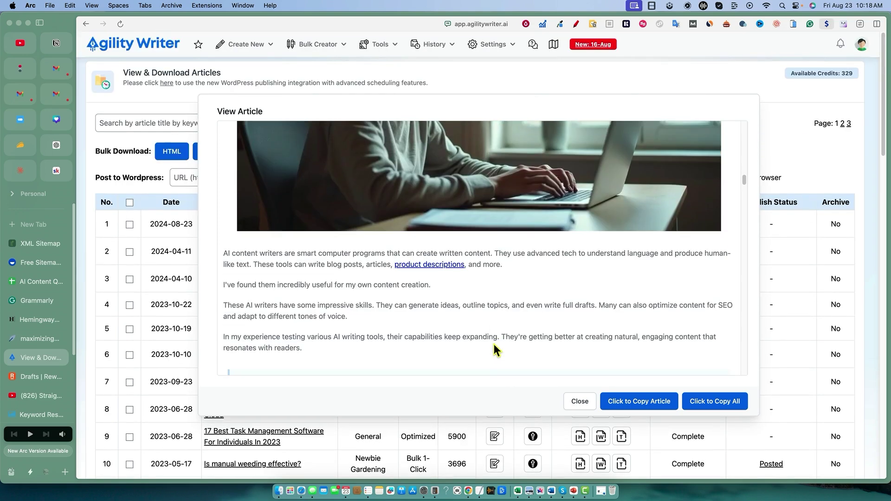
pyautogui.scroll(-10, 494, 343)
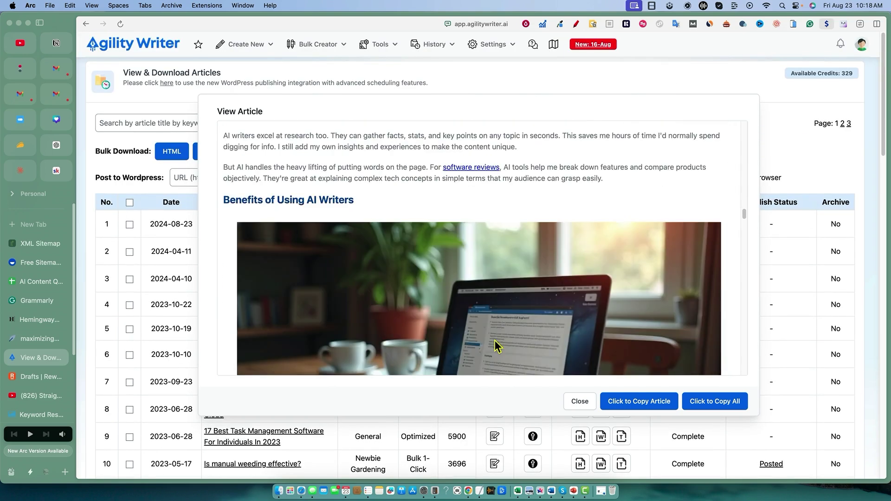
pyautogui.scroll(-10, 495, 344)
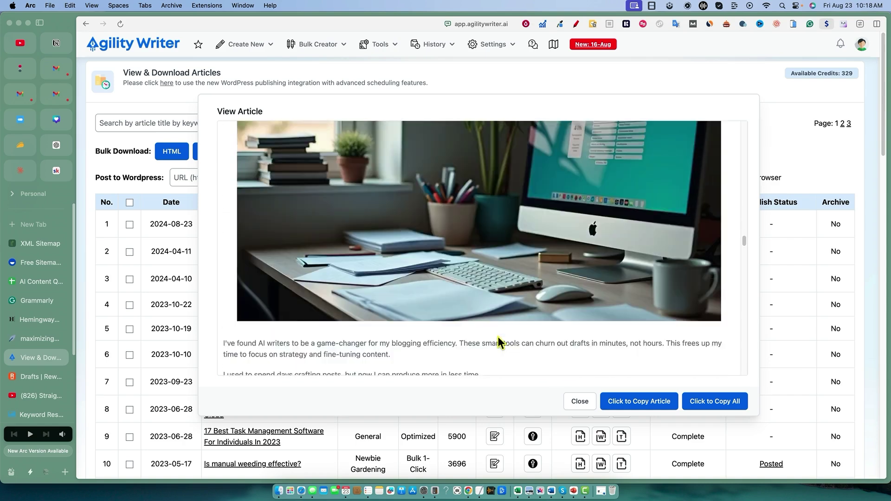
pyautogui.scroll(-4, 498, 335)
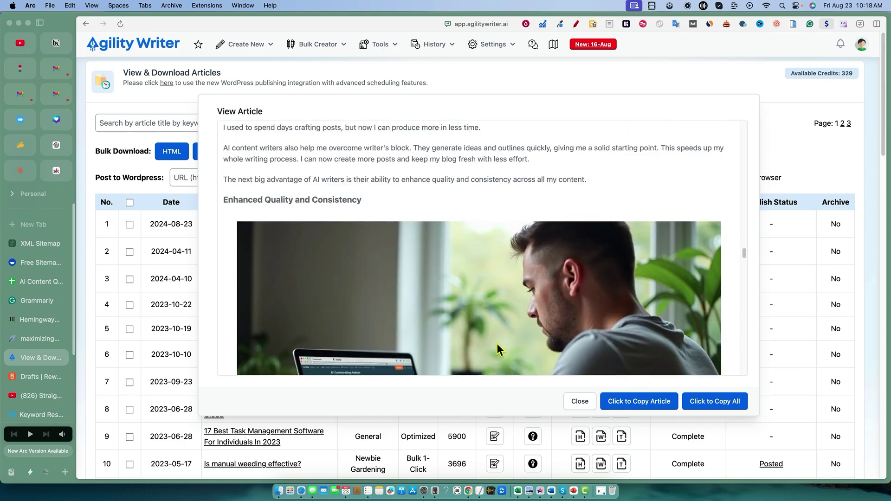
pyautogui.scroll(-5, 503, 339)
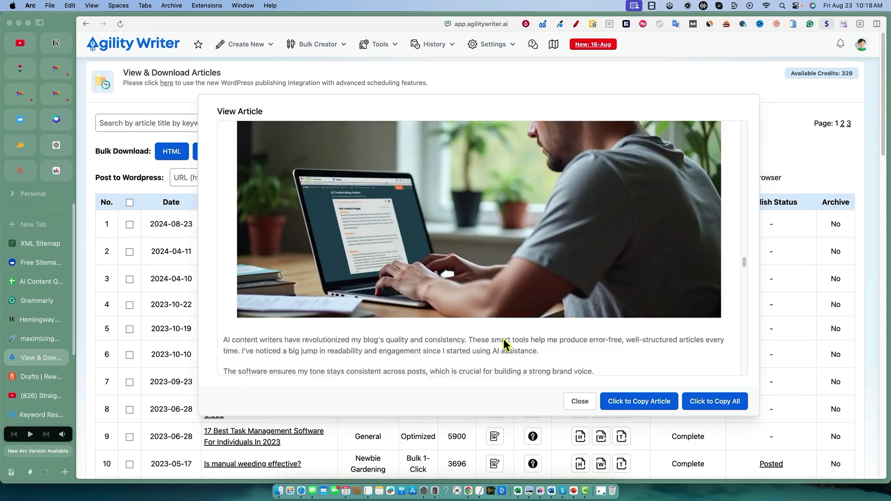
pyautogui.scroll(-3, 572, 322)
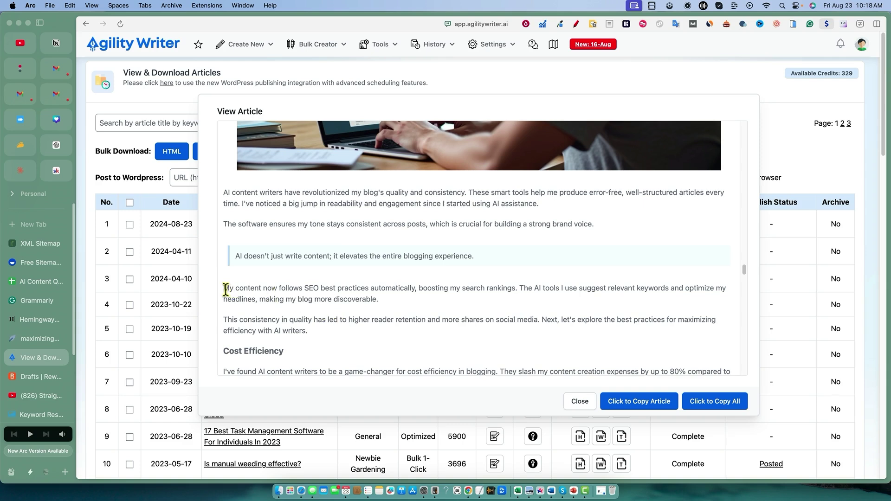
pyautogui.moveTo(224, 288); pyautogui.dragTo(624, 349)
pyautogui.click(413, 324)
# Read on past 'Regular Review and Adaptation of Content' to the article end and meta description
pyautogui.scroll(-15, 452, 290)
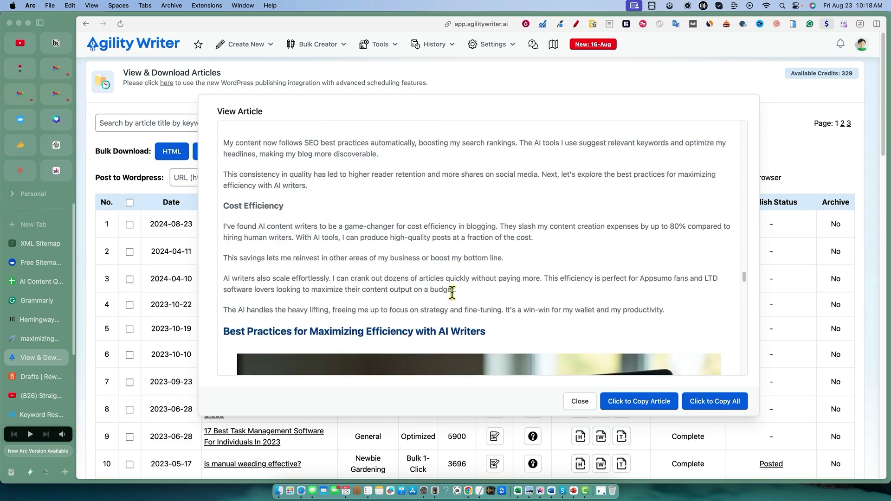
pyautogui.scroll(1, 452, 293)
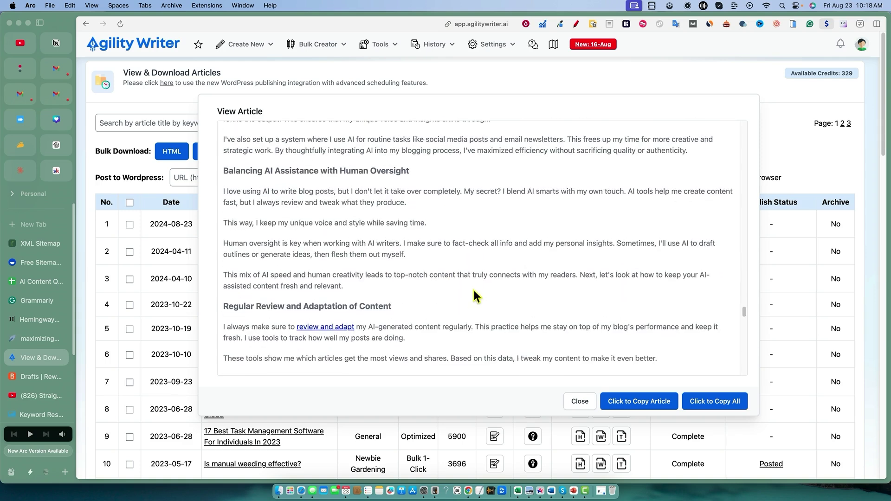
pyautogui.moveTo(241, 174); pyautogui.dragTo(424, 178)
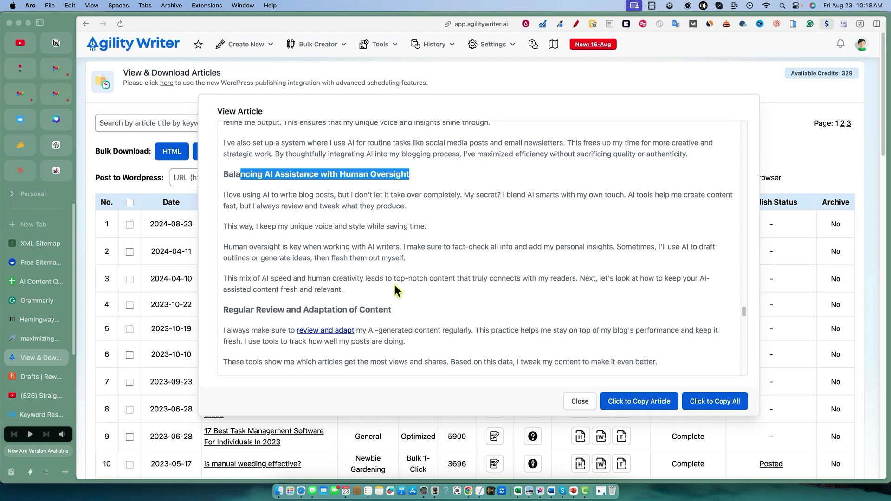
pyautogui.moveTo(240, 310); pyautogui.dragTo(427, 318)
pyautogui.scroll(-3, 427, 318)
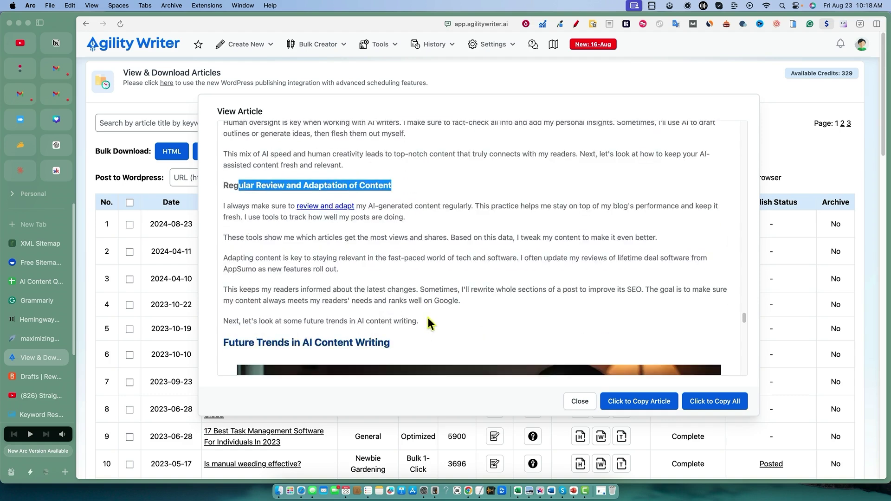
pyautogui.scroll(-1, 422, 309)
pyautogui.moveTo(223, 191); pyautogui.dragTo(454, 323)
pyautogui.scroll(-1, 453, 323)
pyautogui.scroll(-10, 454, 323)
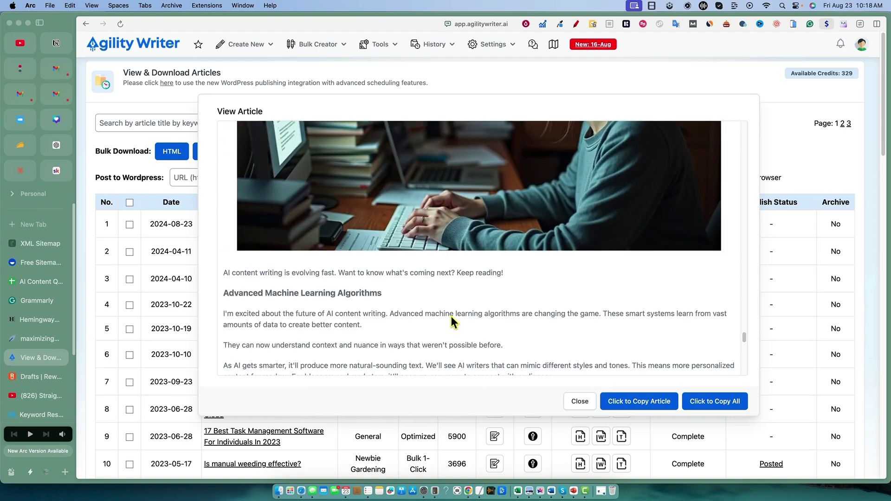
pyautogui.scroll(-6, 452, 320)
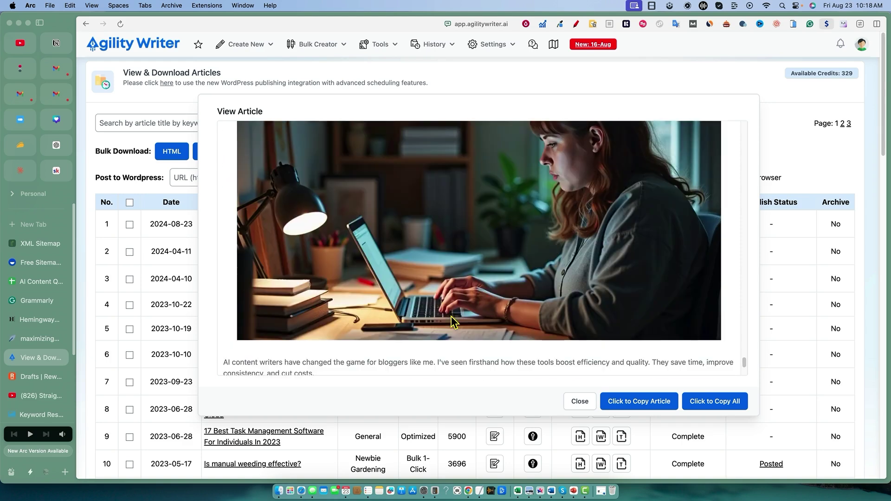
pyautogui.scroll(-1, 531, 280)
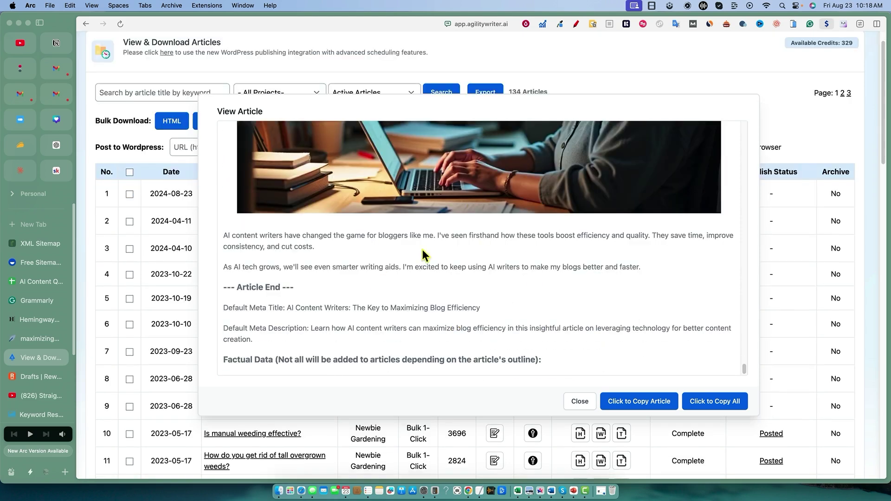
pyautogui.click(34, 283)
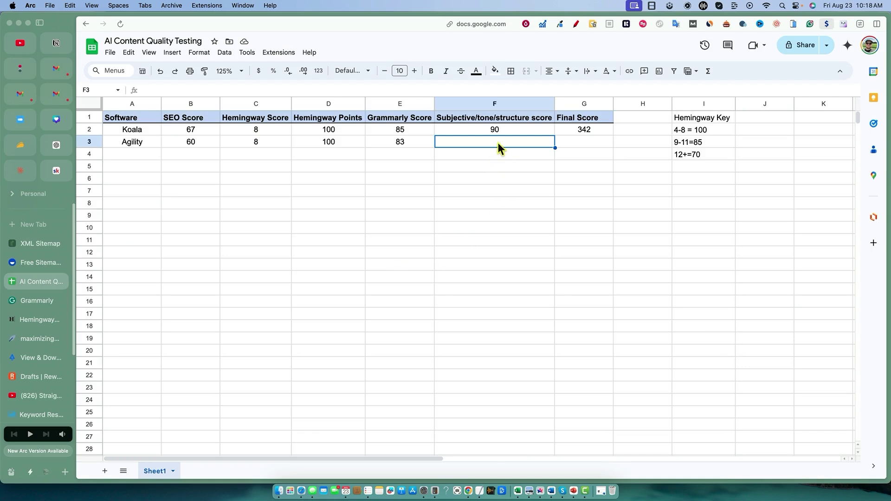
# Give Agility a subjective score of 90 and fill the final score formula down to G3 (333)
pyautogui.write('90')
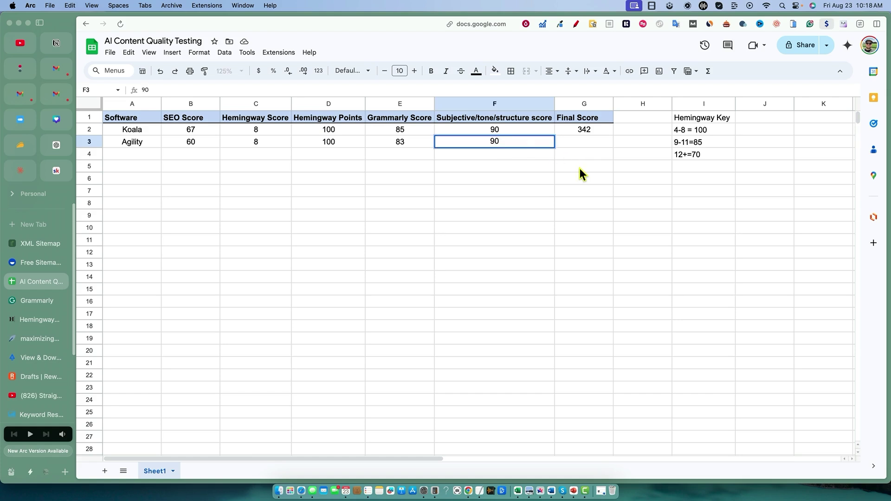
pyautogui.click(581, 168)
pyautogui.click(599, 132)
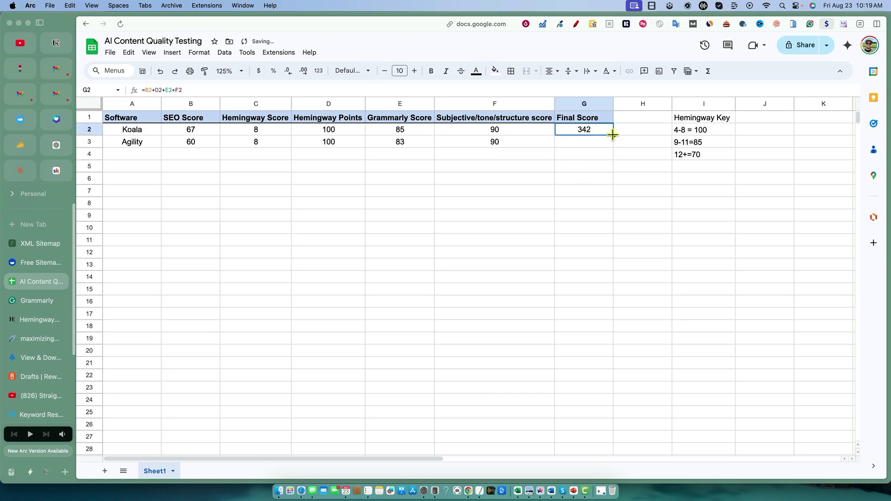
pyautogui.moveTo(612, 135); pyautogui.dragTo(612, 146)
pyautogui.click(630, 181)
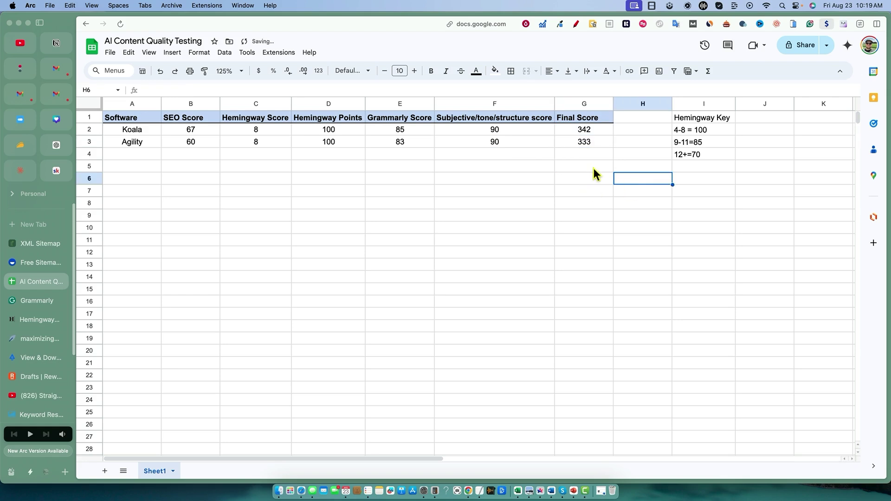
# Compare Koala's and Agility's final, Grammarly, SEO, Hemingway and subjective scores side by side
pyautogui.click(581, 154)
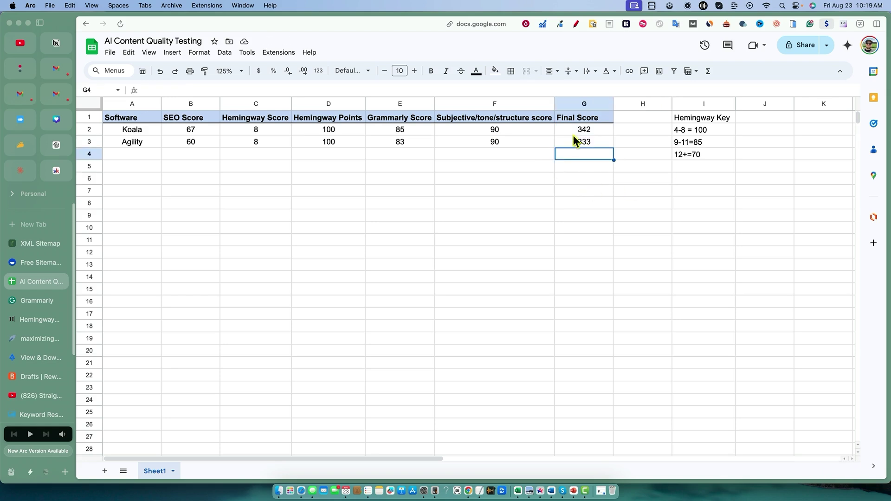
pyautogui.moveTo(578, 131); pyautogui.dragTo(579, 143)
pyautogui.click(572, 191)
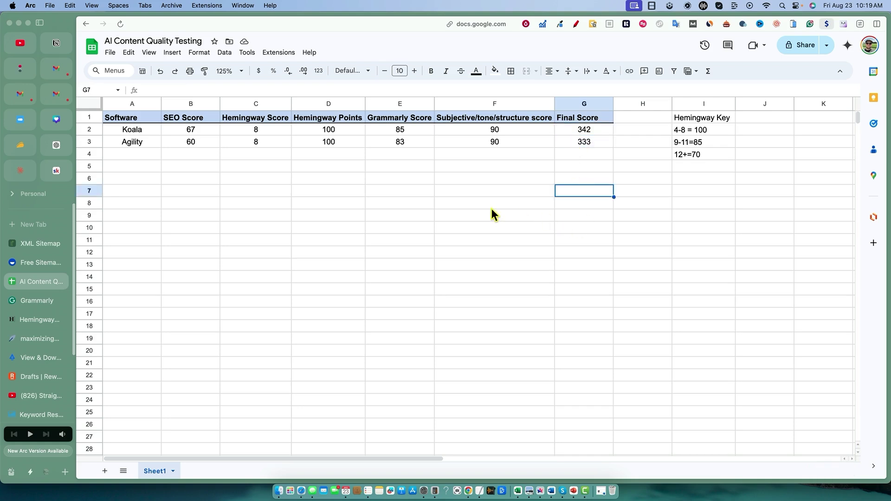
pyautogui.moveTo(409, 133); pyautogui.dragTo(409, 146)
pyautogui.click(409, 146)
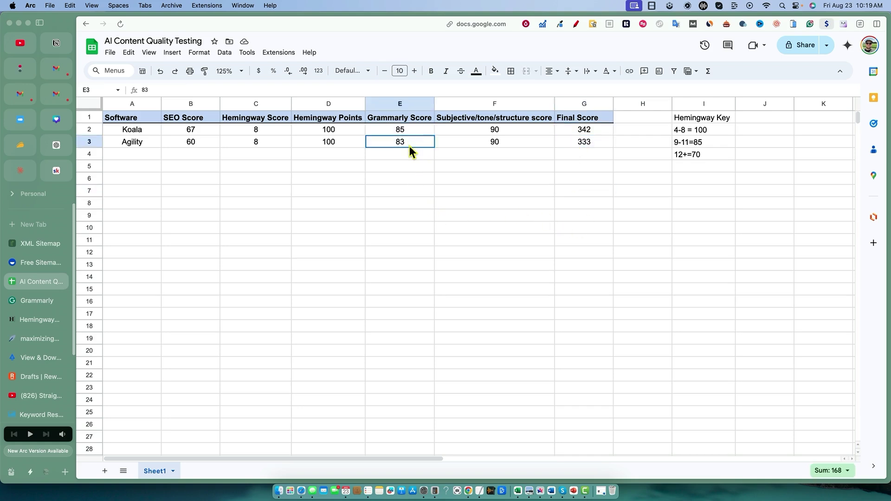
pyautogui.click(195, 143)
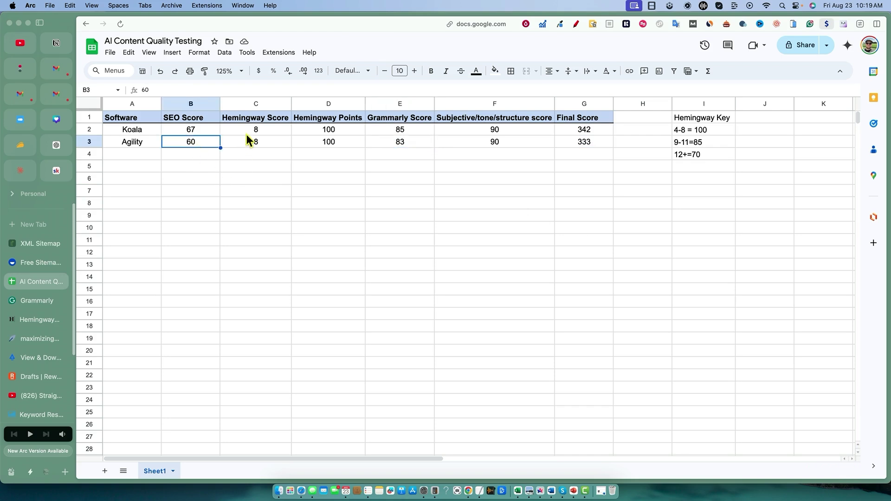
pyautogui.moveTo(249, 131); pyautogui.dragTo(253, 143)
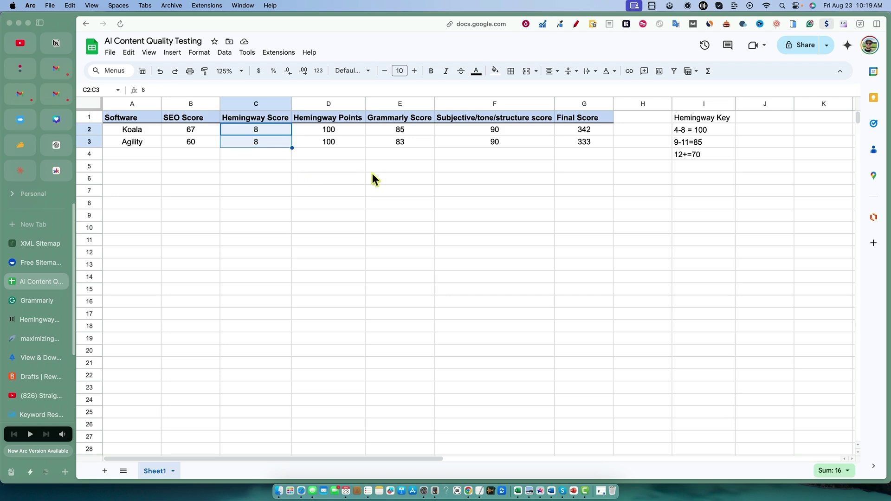
pyautogui.click(507, 180)
pyautogui.moveTo(503, 134); pyautogui.dragTo(503, 145)
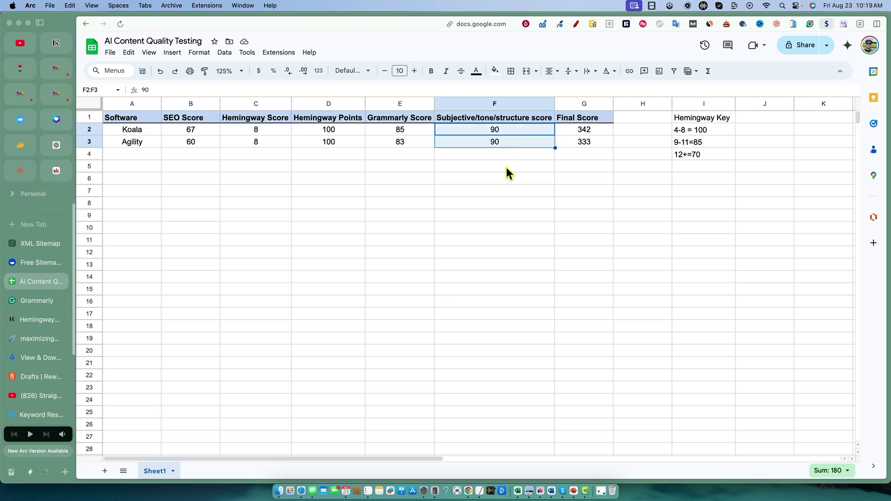
pyautogui.click(575, 182)
pyautogui.moveTo(585, 132); pyautogui.dragTo(135, 145)
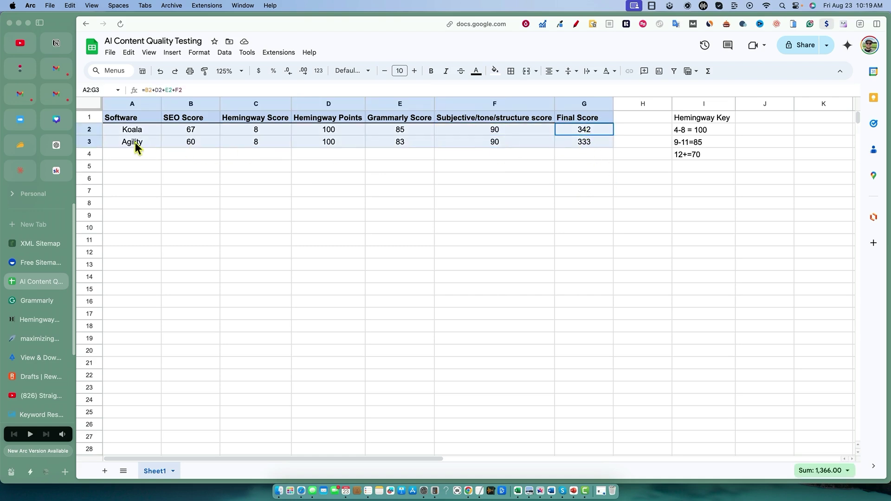
pyautogui.click(576, 183)
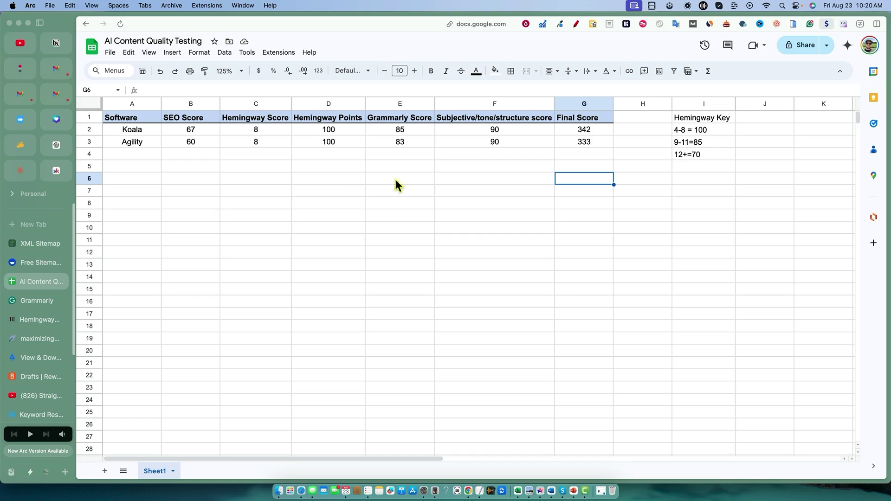
pyautogui.moveTo(510, 128); pyautogui.dragTo(511, 158)
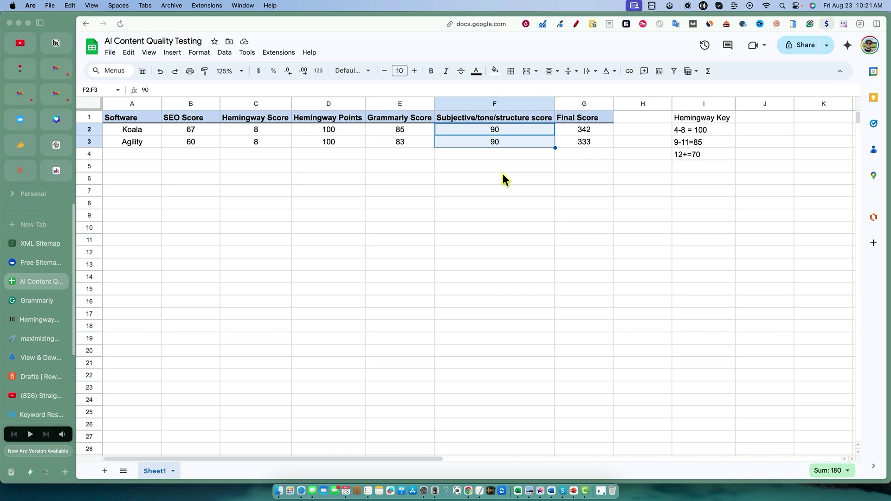
pyautogui.click(501, 175)
pyautogui.moveTo(505, 129); pyautogui.dragTo(504, 142)
pyautogui.click(505, 153)
pyautogui.moveTo(520, 122); pyautogui.dragTo(534, 143)
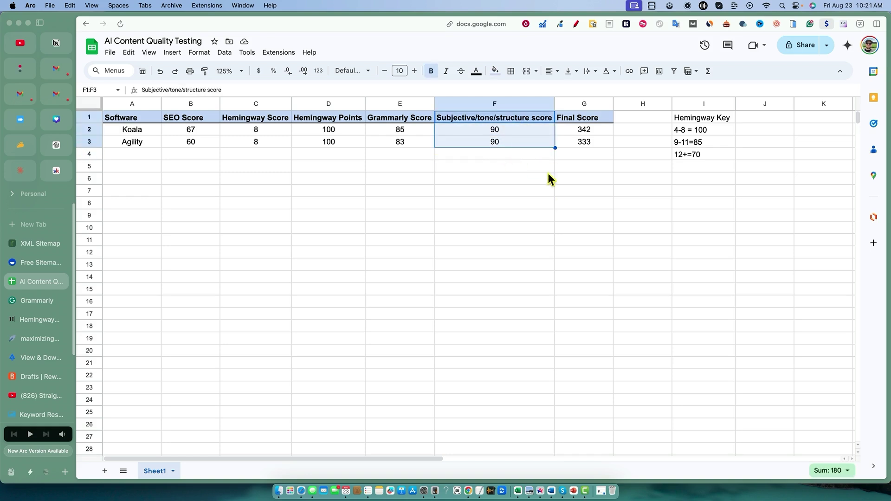
pyautogui.click(491, 178)
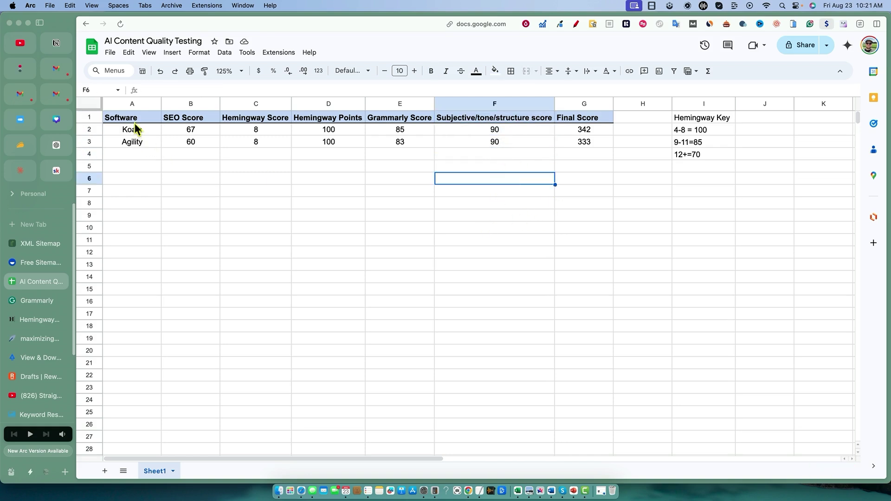
pyautogui.moveTo(132, 129); pyautogui.dragTo(565, 148)
pyautogui.click(642, 191)
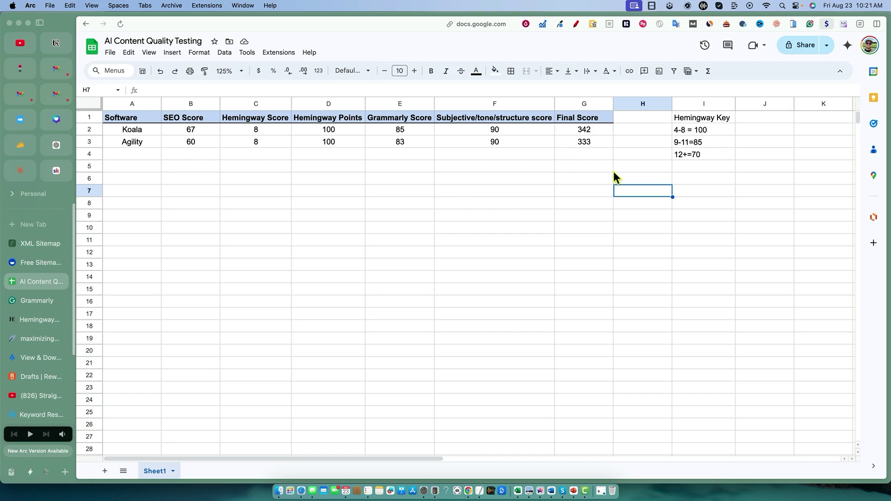
pyautogui.moveTo(142, 138); pyautogui.dragTo(559, 144)
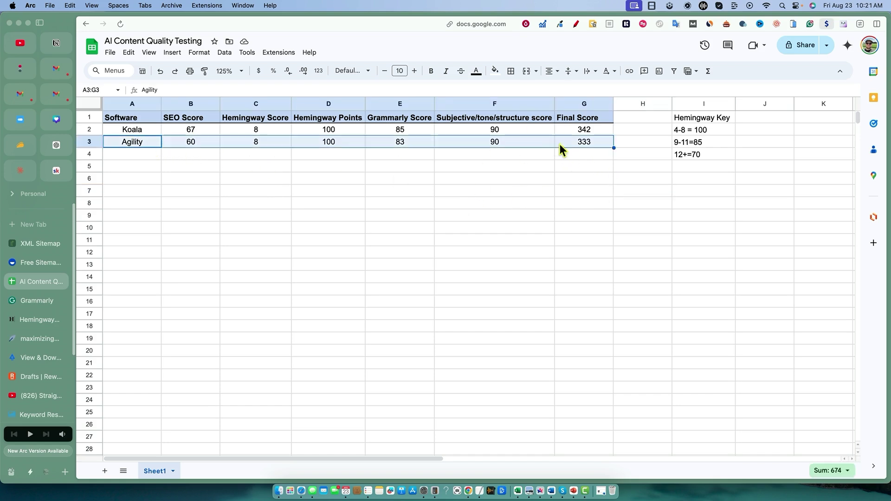
pyautogui.click(603, 204)
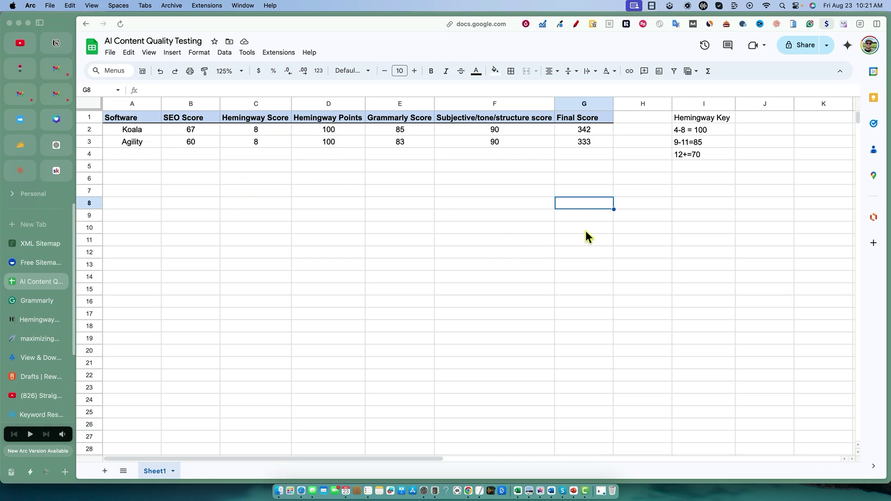
pyautogui.click(706, 208)
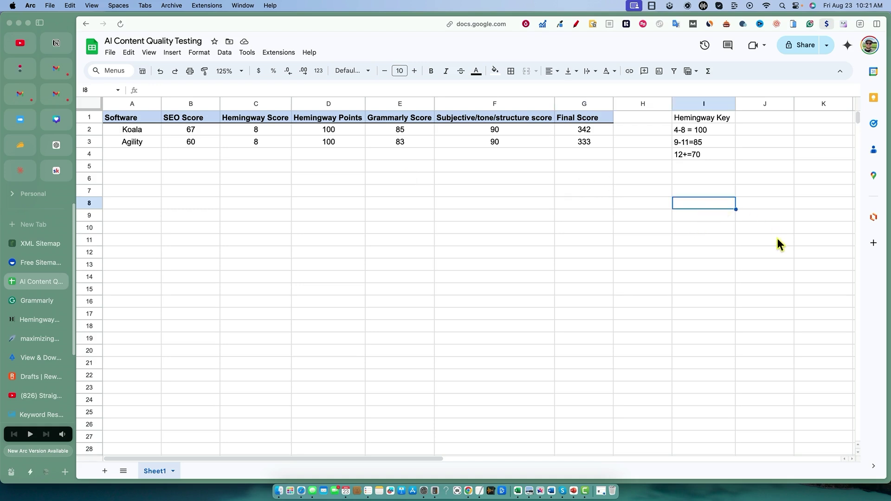